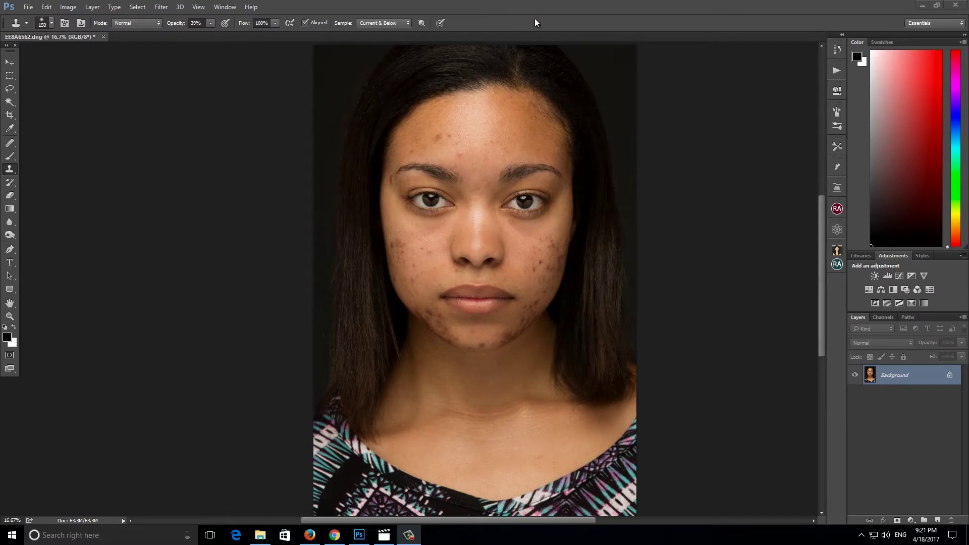
Inspect the facial skin up close, then duplicate the Background layer twice.
key(ctrl+plus)
key(ctrl+plus)
key(ctrl+plus)
key(ctrl+plus)
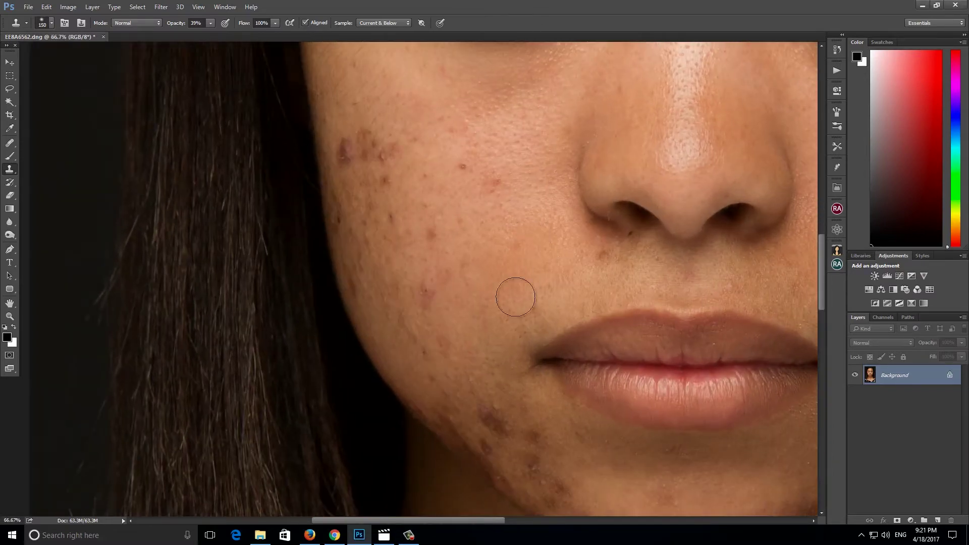
mouse_move(646, 318)
mouse_down()
mouse_move(372, 130)
mouse_move(562, 121)
mouse_move(414, 196)
mouse_move(173, 216)
mouse_move(152, 296)
mouse_move(391, 331)
mouse_move(651, 410)
mouse_move(474, 504)
mouse_up()
mouse_move(514, 235)
mouse_down()
mouse_move(450, 435)
mouse_move(240, 294)
mouse_move(164, 196)
mouse_up()
drag(536, 297, 511, 270)
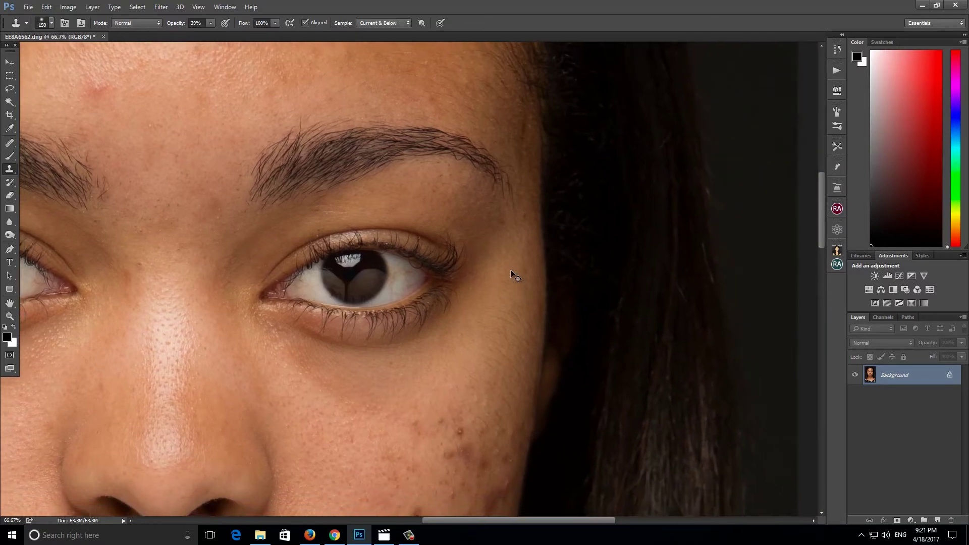
key(ctrl+minus)
key(ctrl+minus)
key(ctrl+minus)
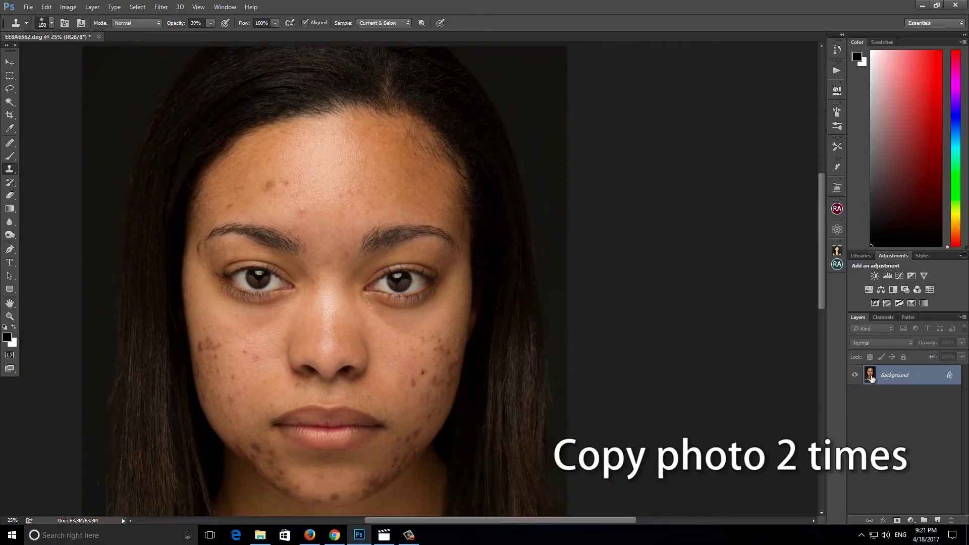
drag(908, 375, 937, 519)
key(b)
drag(878, 388, 938, 519)
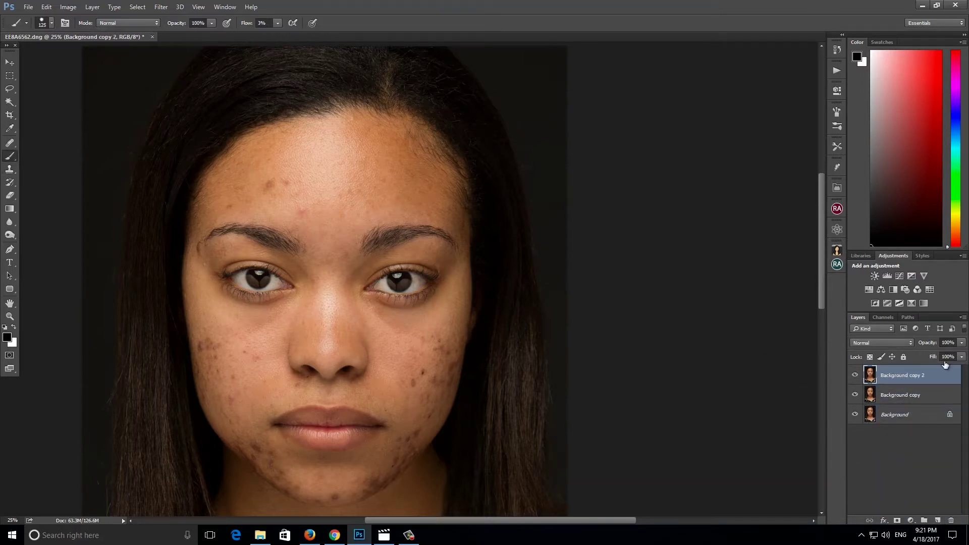
Rename the top copy 'high texture' and the middle copy 'low color', then select low color.
double_click(916, 376)
text(high texture)
key(Return)
click(909, 397)
double_click(910, 397)
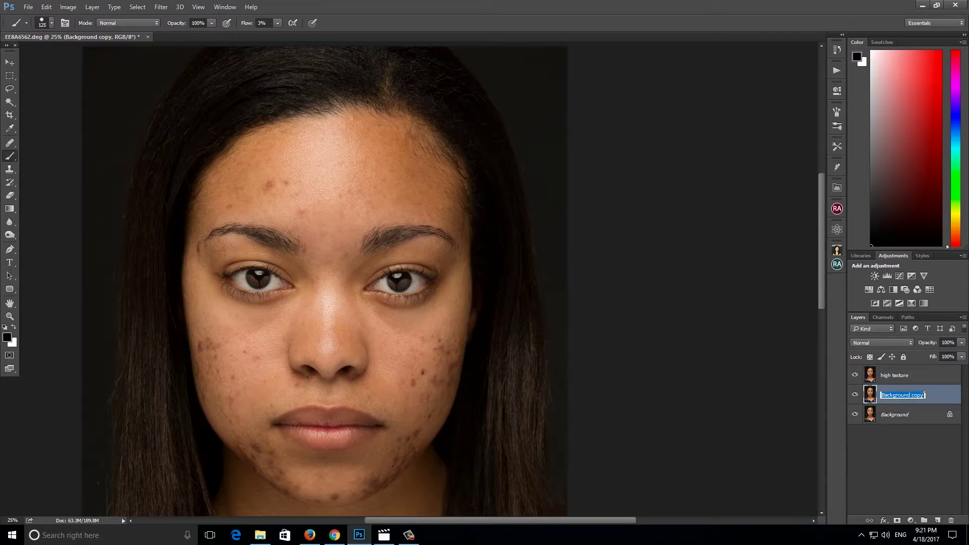
key(BackSpace)
text(low color)
click(908, 429)
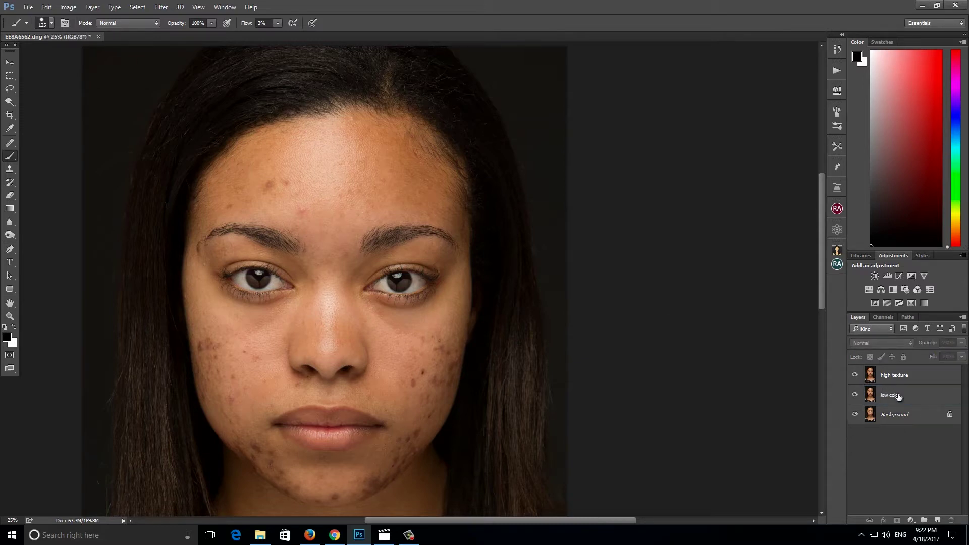
click(901, 400)
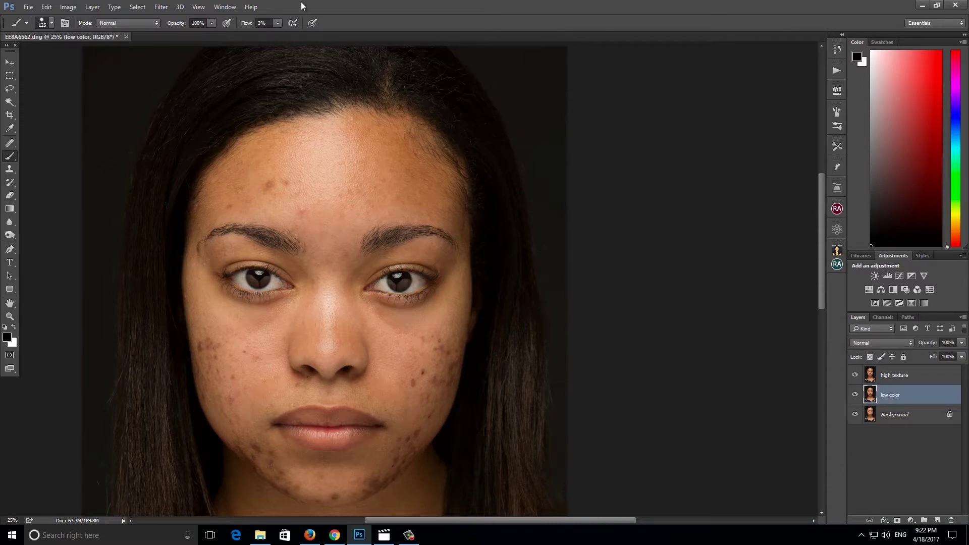
click(162, 7)
mouse_move(181, 119)
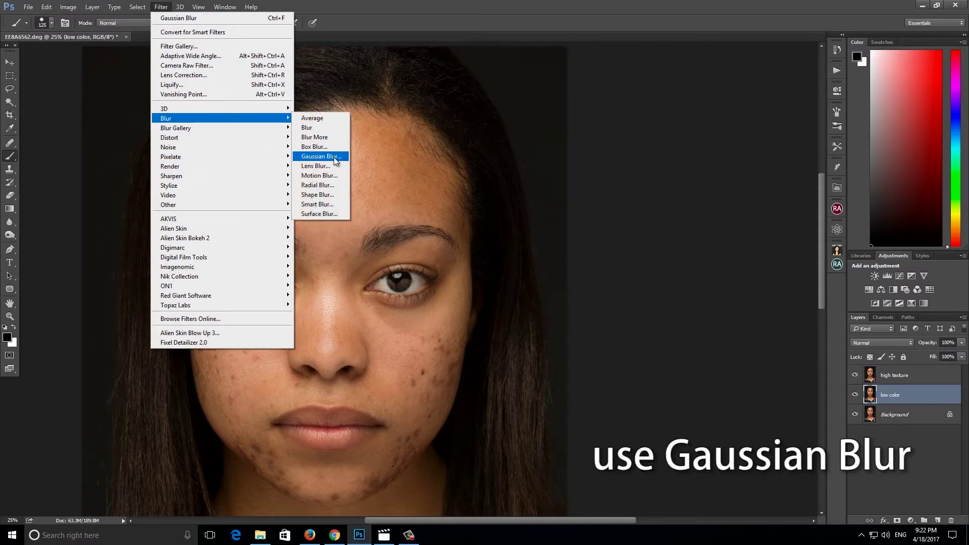
Apply a 2.6-pixel Gaussian Blur to low color after previewing it on the skin.
click(321, 157)
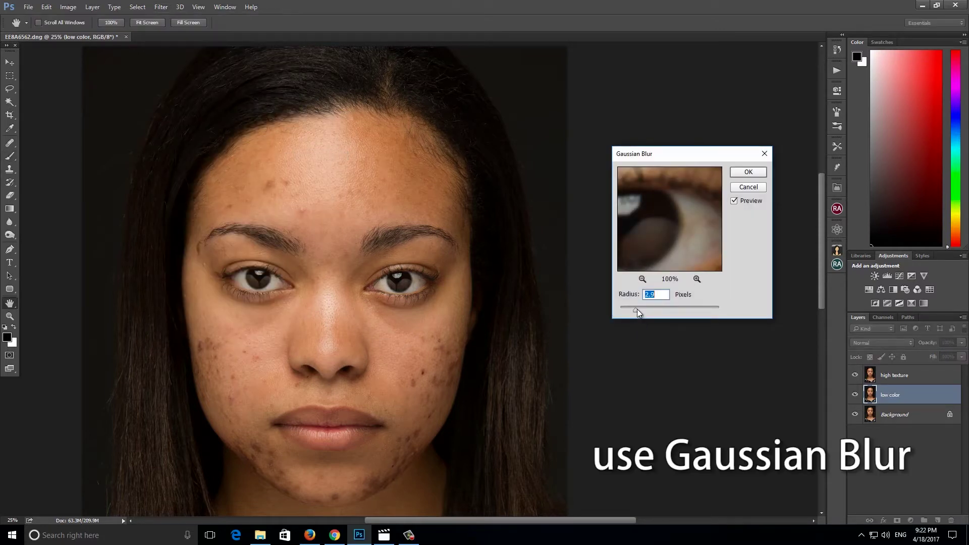
mouse_move(707, 217)
mouse_down()
mouse_move(630, 249)
mouse_move(662, 190)
mouse_move(660, 228)
mouse_move(696, 242)
mouse_move(677, 218)
mouse_move(637, 229)
mouse_move(649, 212)
mouse_up()
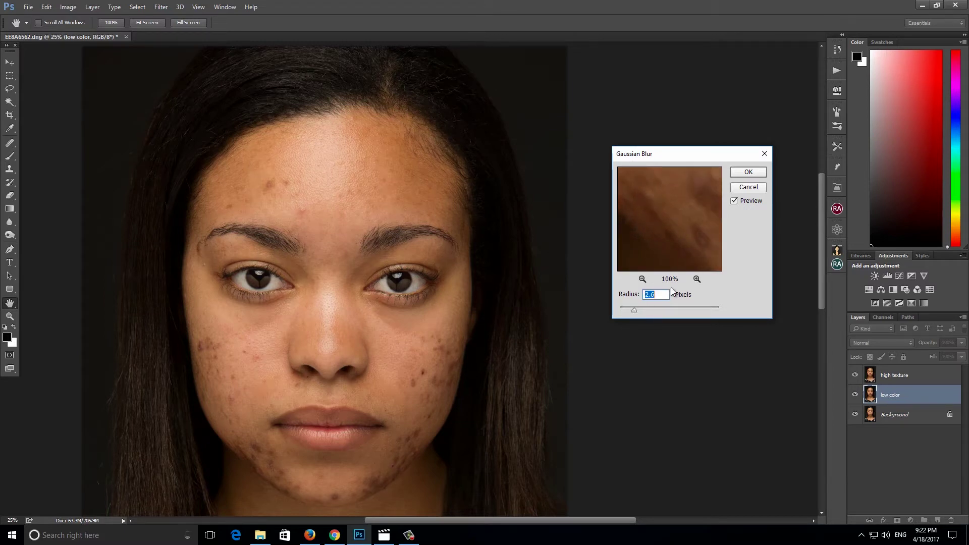
drag(692, 217, 660, 253)
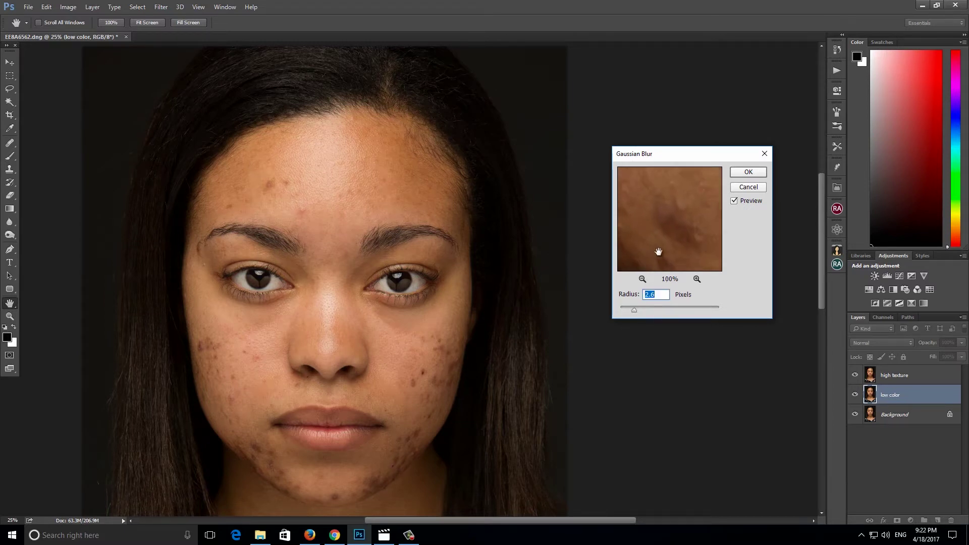
click(750, 172)
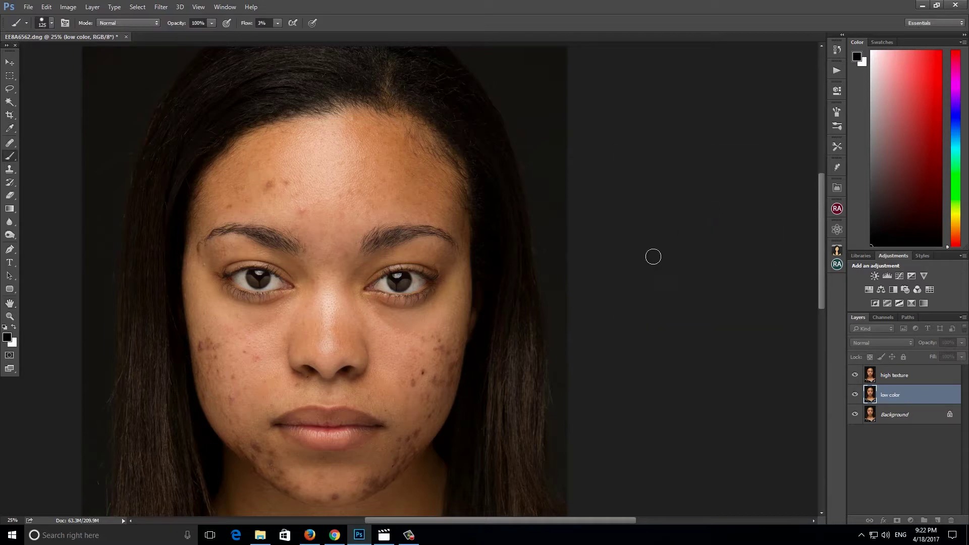
click(896, 379)
Apply Image from low color (RGB, inverted, Add, scale 2) to high texture, blended Linear Light.
click(68, 7)
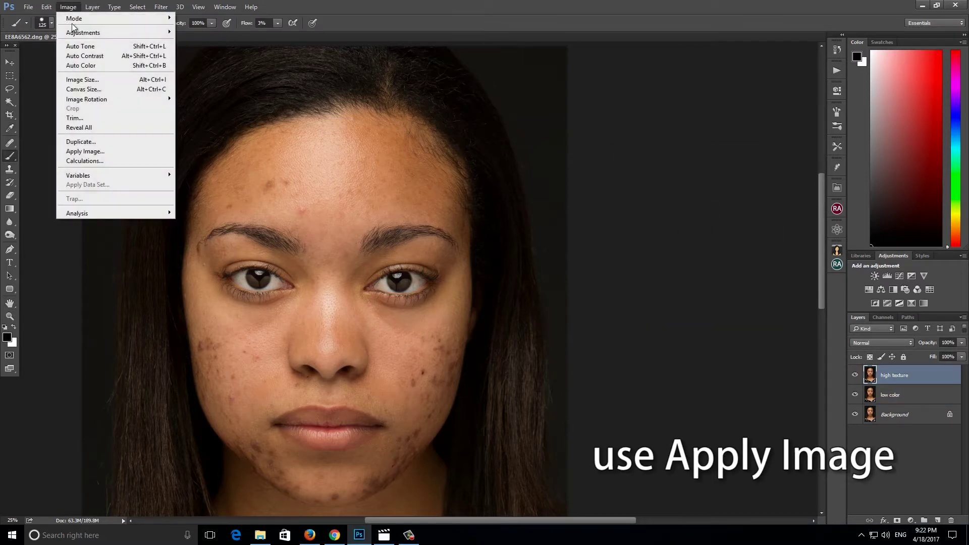
click(82, 152)
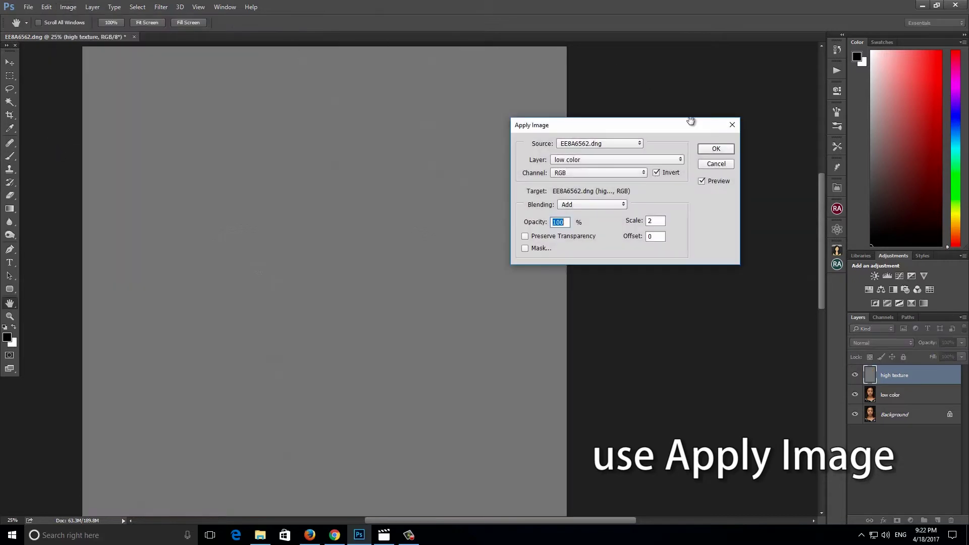
click(617, 159)
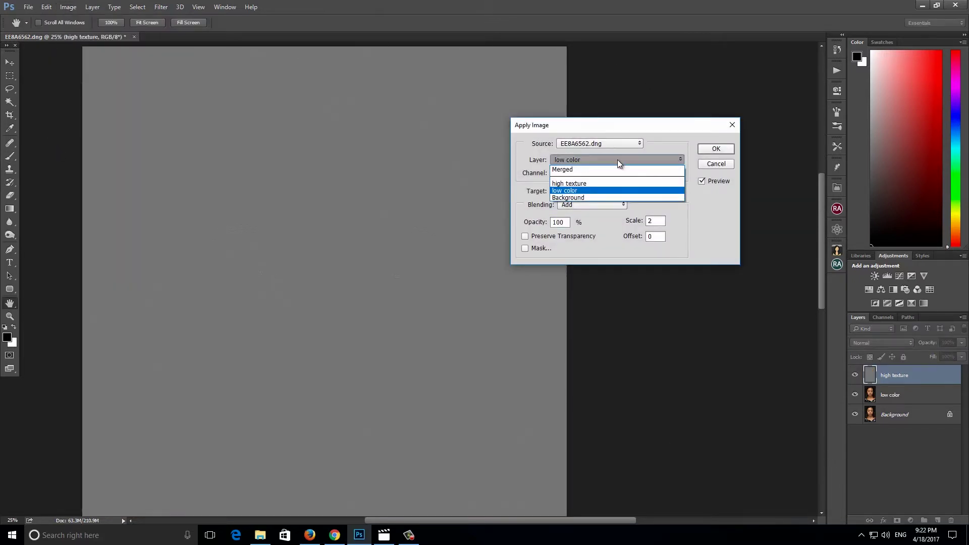
click(610, 188)
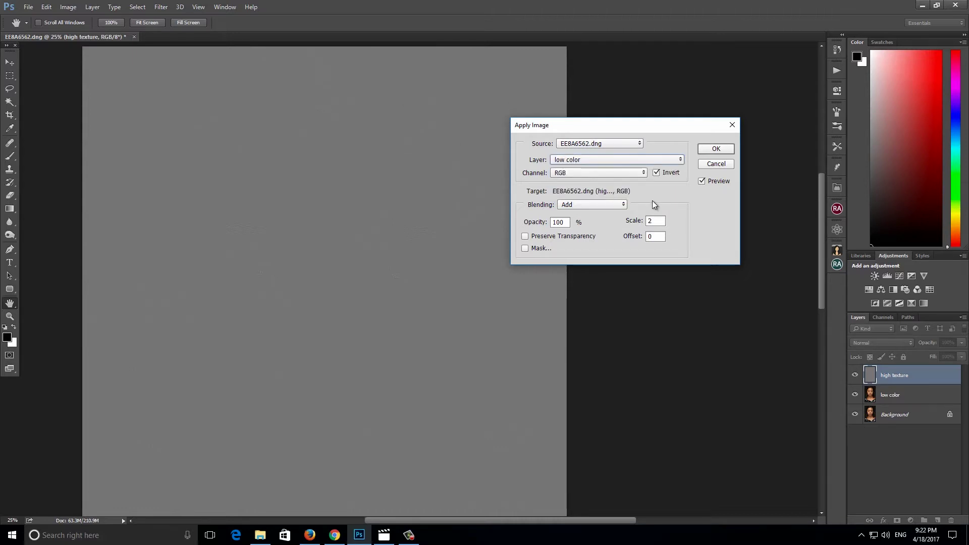
click(593, 174)
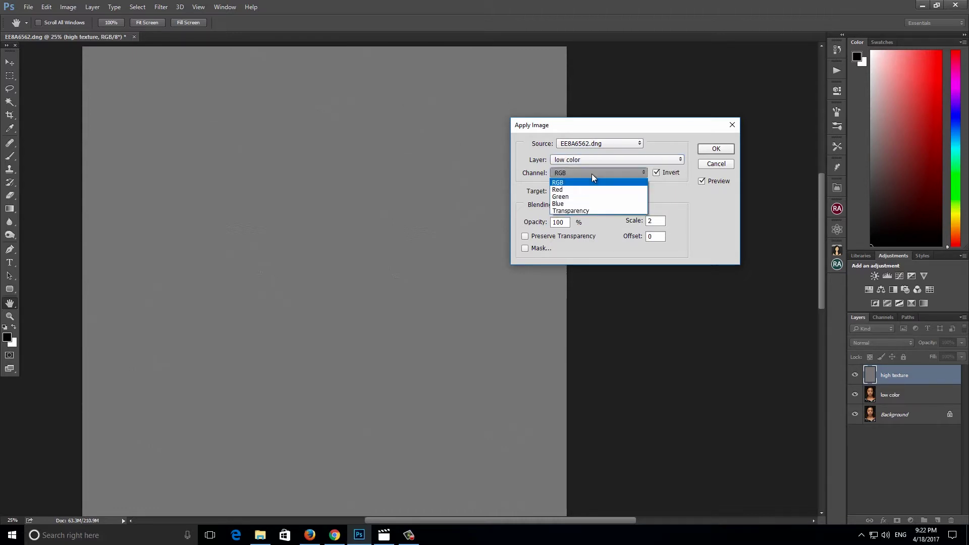
click(585, 187)
click(654, 218)
text(1)
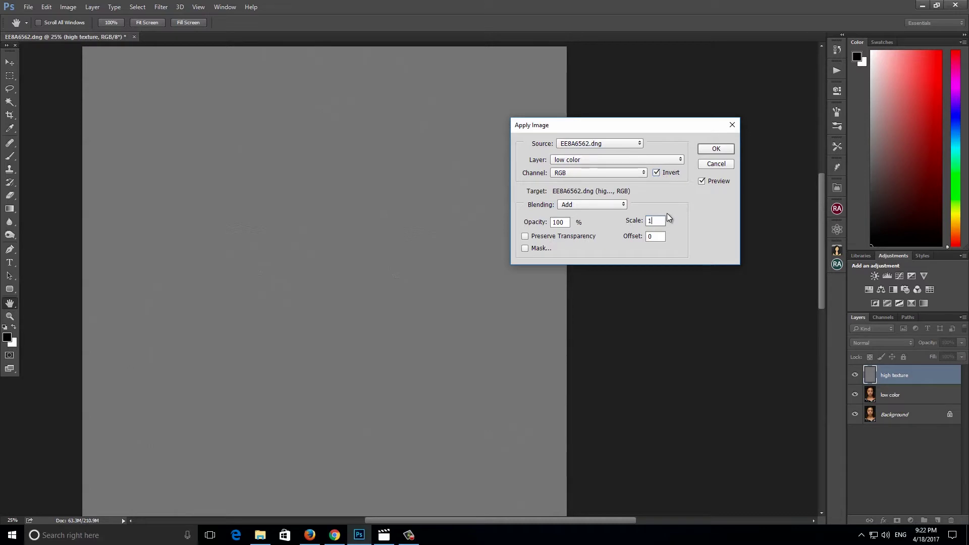
text(2)
click(723, 147)
key(b)
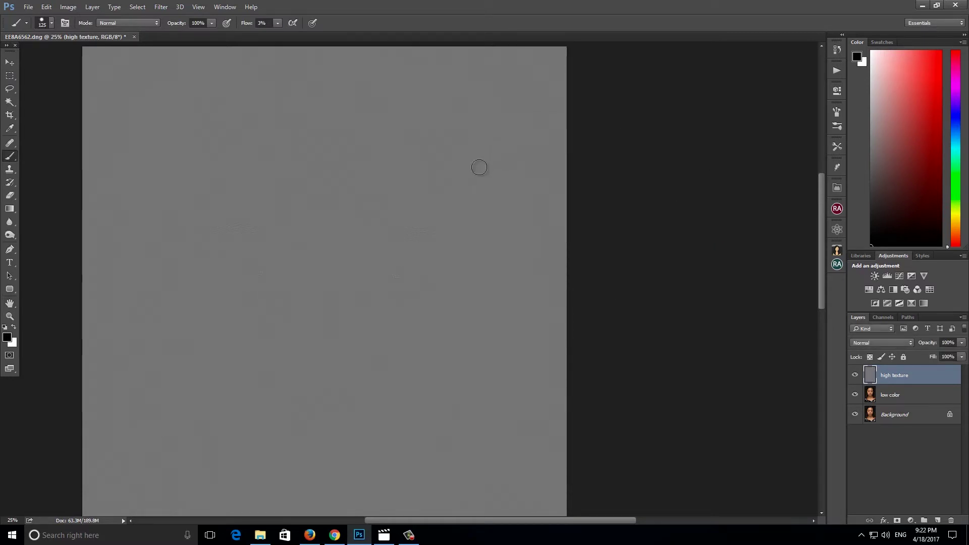
click(902, 344)
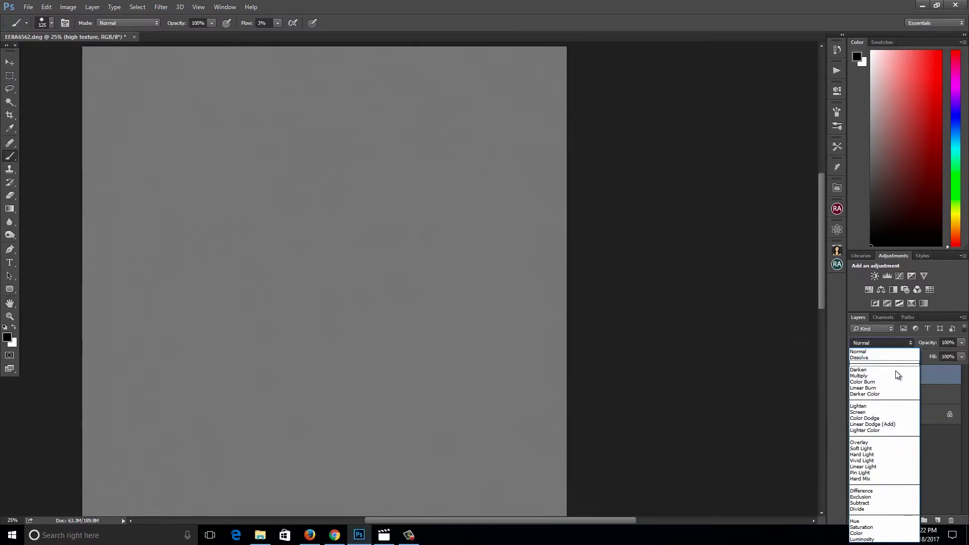
click(881, 466)
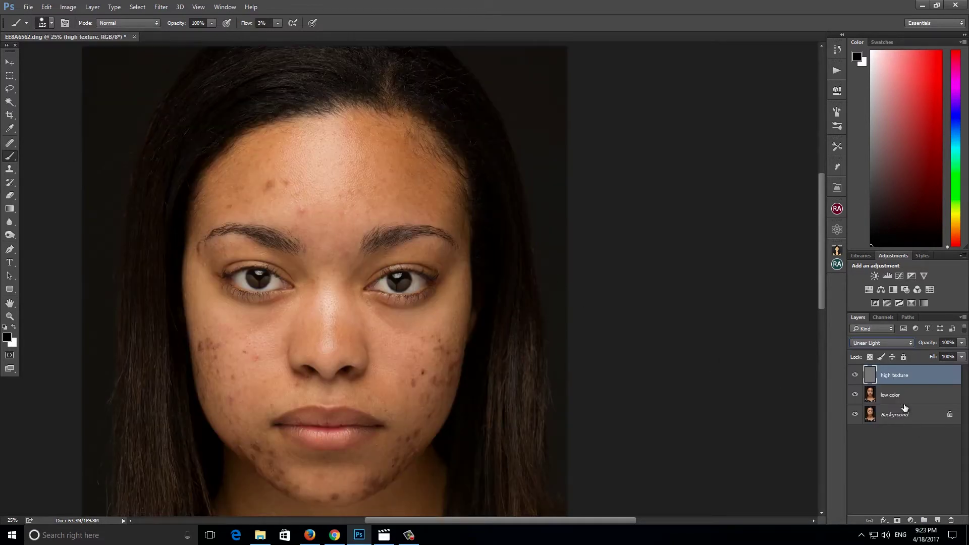
Duplicate low color and set the Clone Stamp to 36% opacity, sampling Current & Below.
click(883, 396)
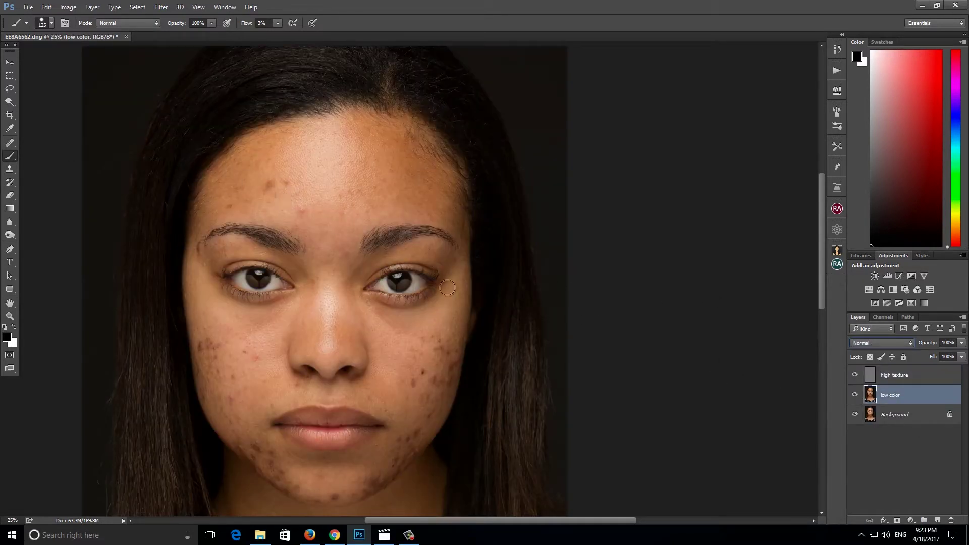
drag(881, 404, 937, 519)
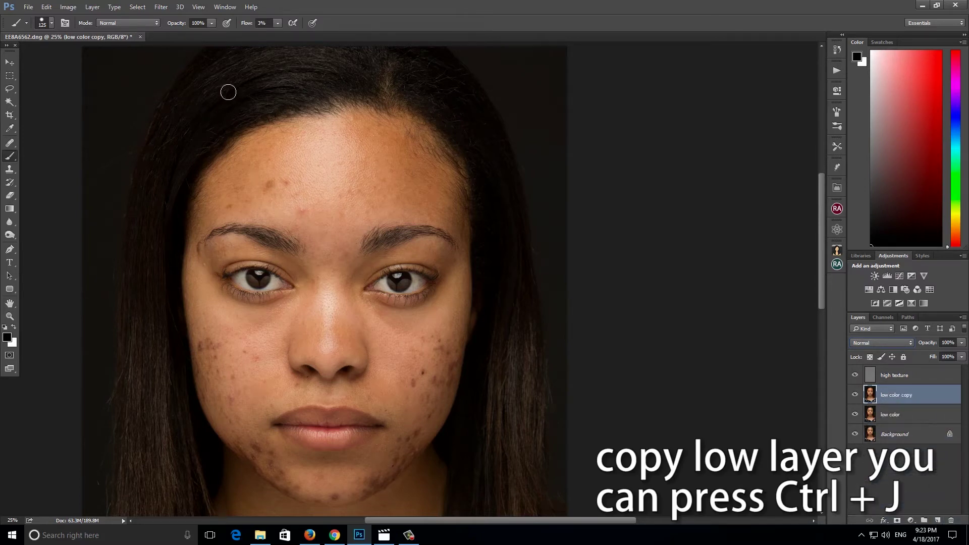
click(9, 169)
click(208, 24)
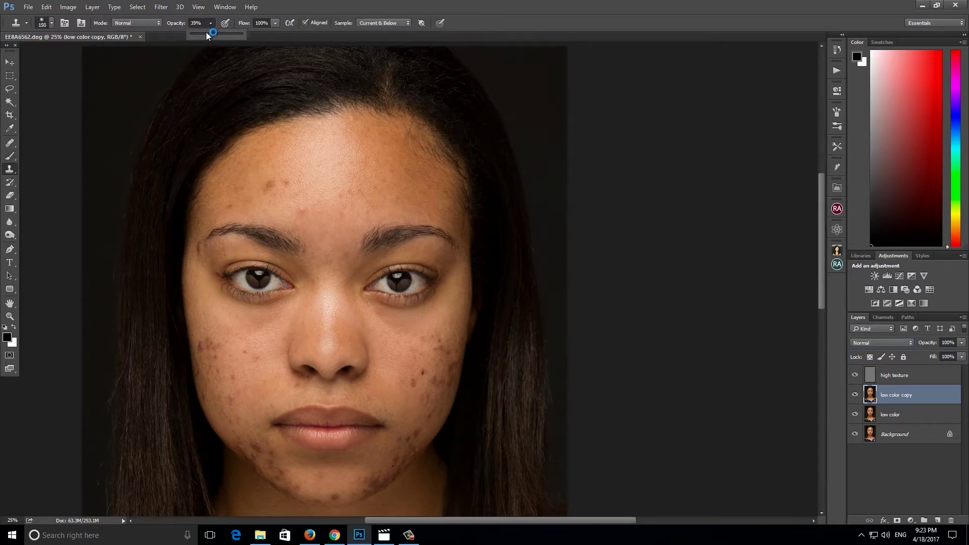
drag(210, 35, 209, 35)
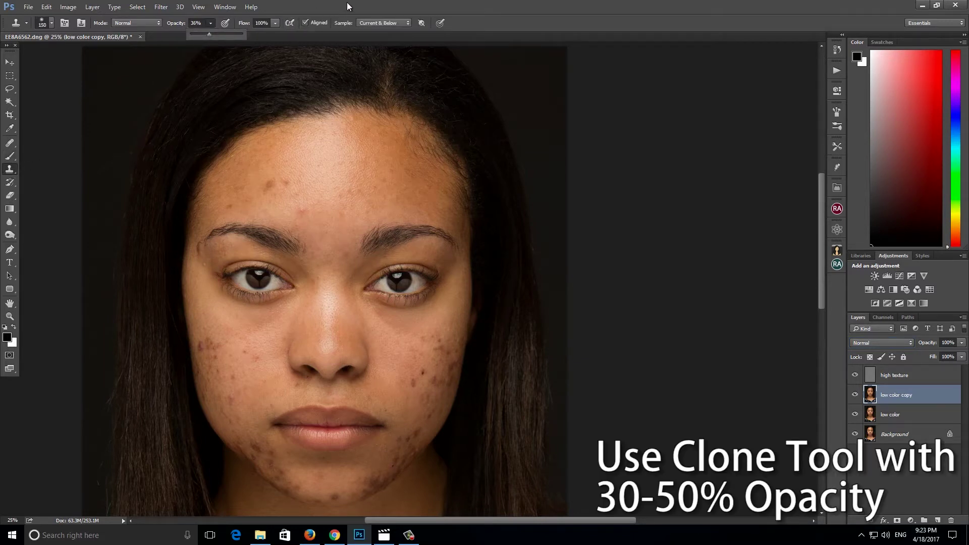
click(400, 25)
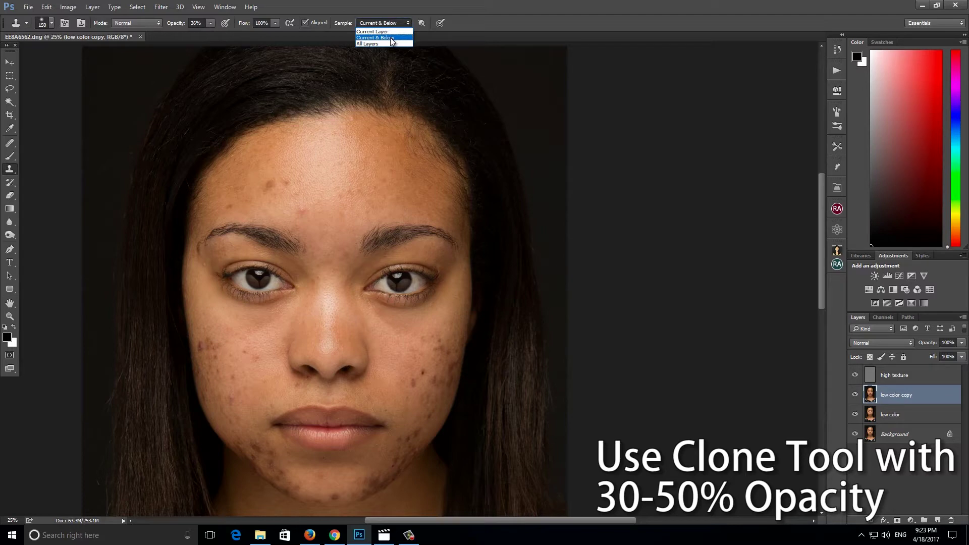
click(392, 38)
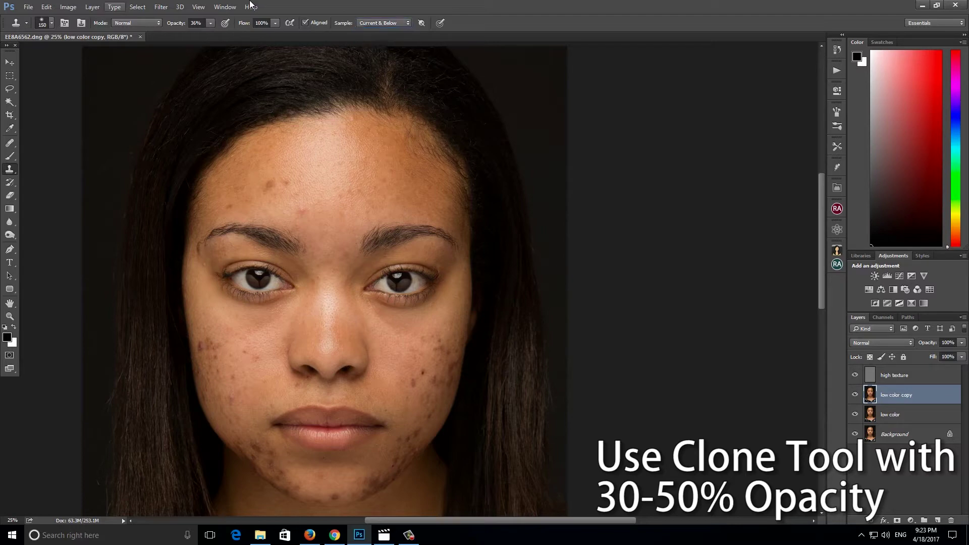
click(698, 202)
click(499, 210)
Clone clean skin over the red and pink forehead spots, then shrink the brush to 80.
key(ctrl+plus)
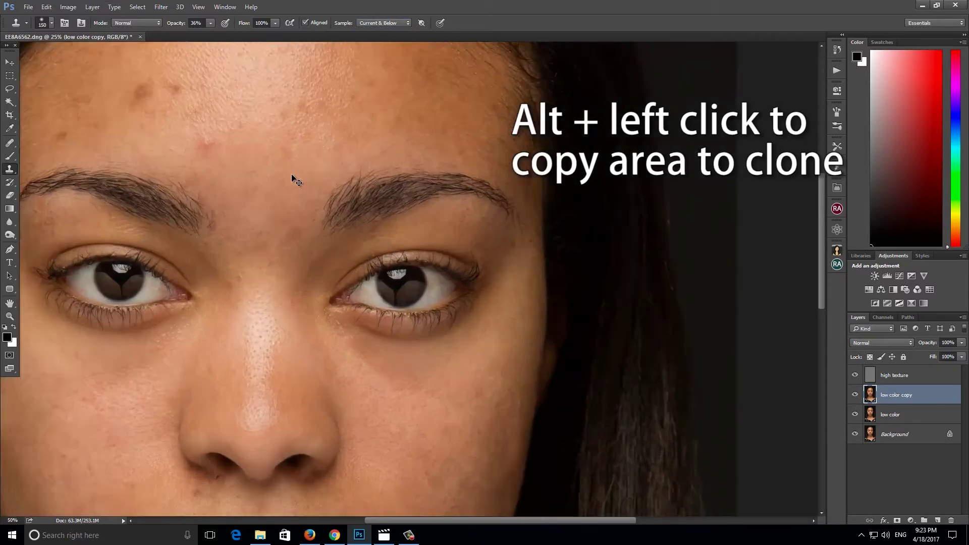
key(ctrl+plus)
drag(169, 156, 497, 277)
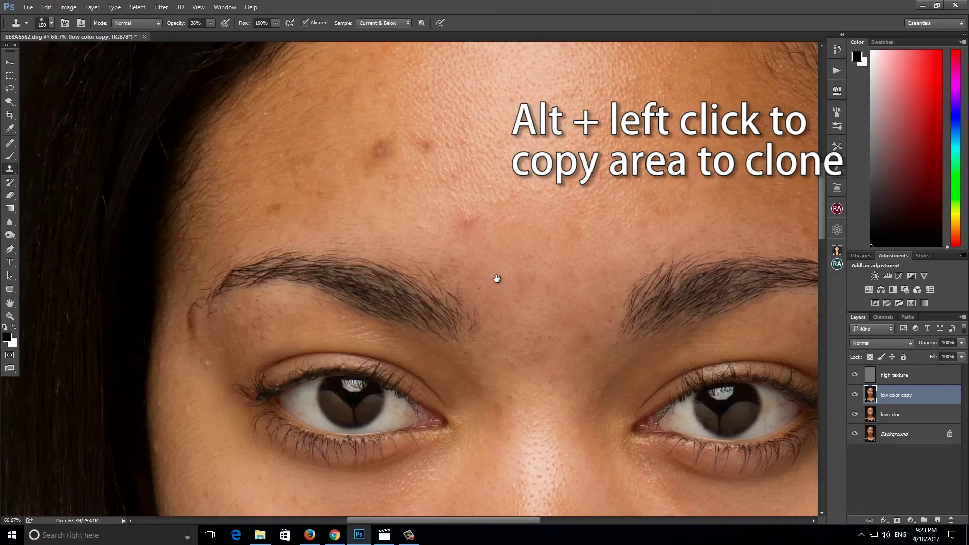
key(alt)
alt+click(427, 105)
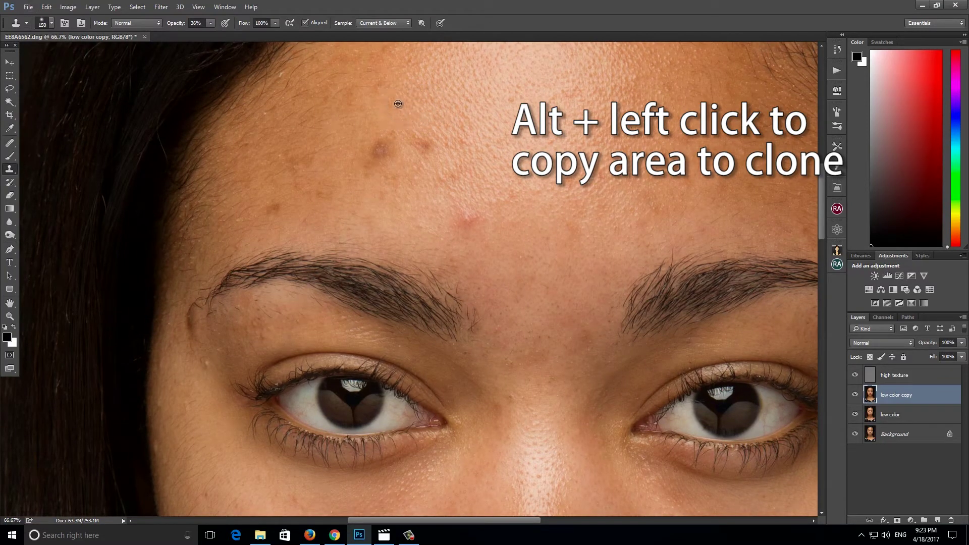
drag(385, 123, 379, 151)
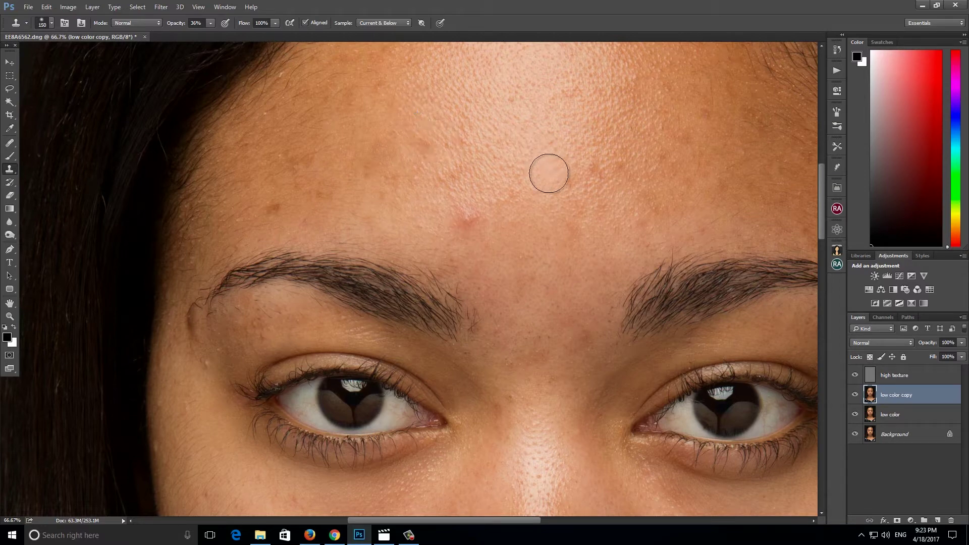
alt+click(486, 187)
click(468, 216)
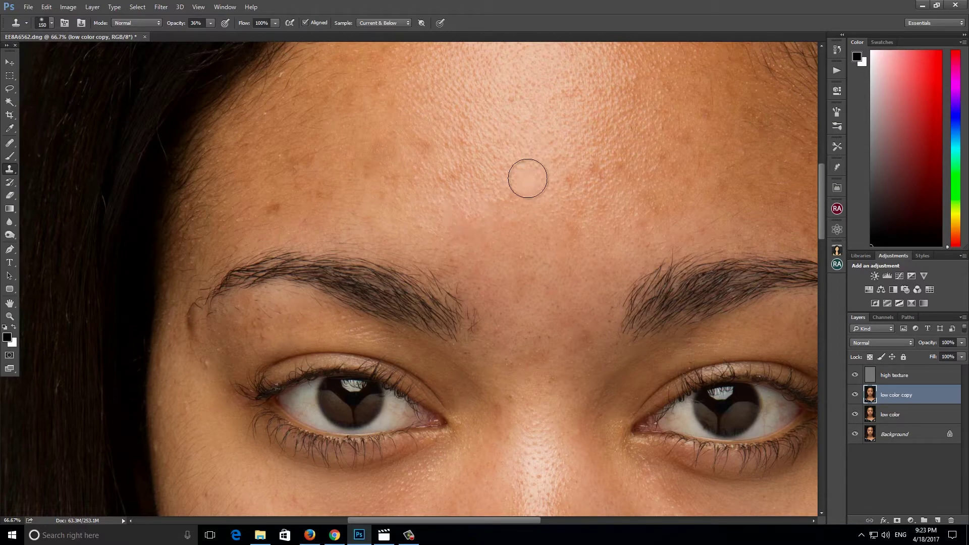
alt+click(467, 182)
click(431, 124)
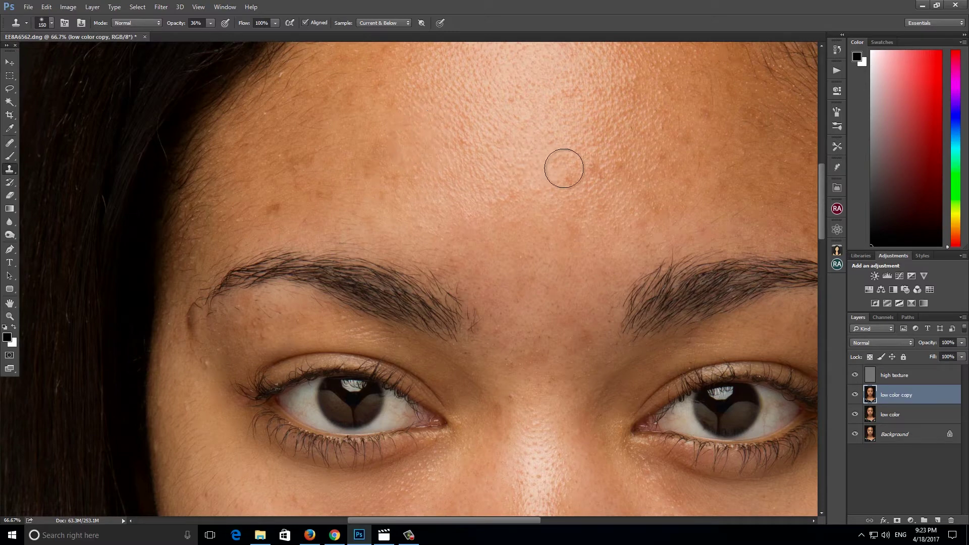
alt+click(572, 153)
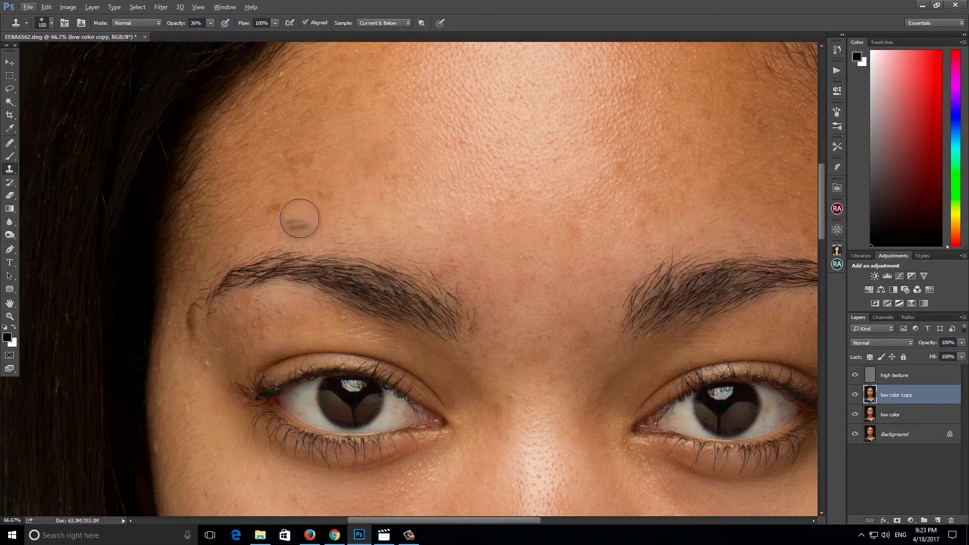
key(bracketleft)
key(bracketleft)
key(bracketleft)
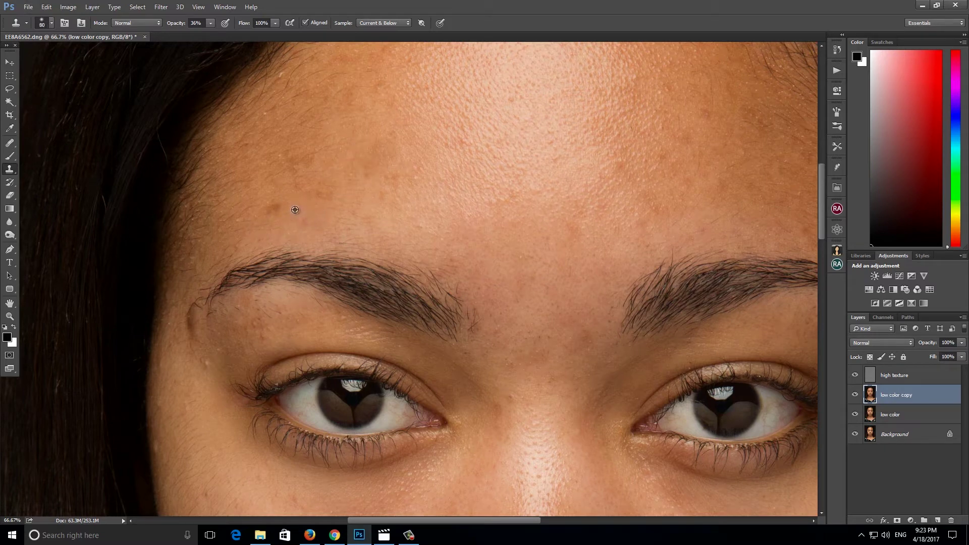
Clone over the dark left-forehead blotches and the skin between and beside the brows.
alt+click(295, 210)
drag(278, 210, 269, 209)
drag(335, 195, 320, 192)
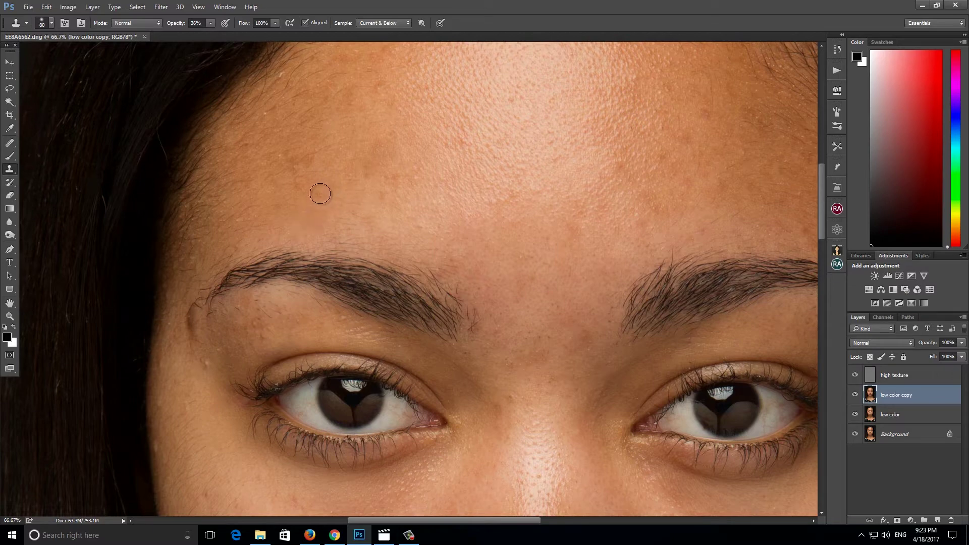
alt+click(333, 149)
click(387, 89)
alt+click(572, 315)
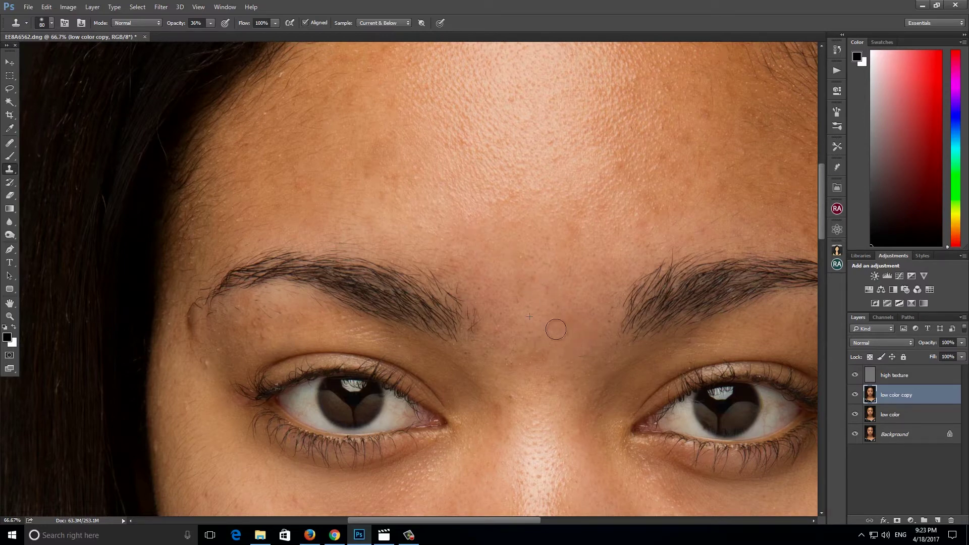
alt+click(549, 357)
drag(192, 331, 194, 308)
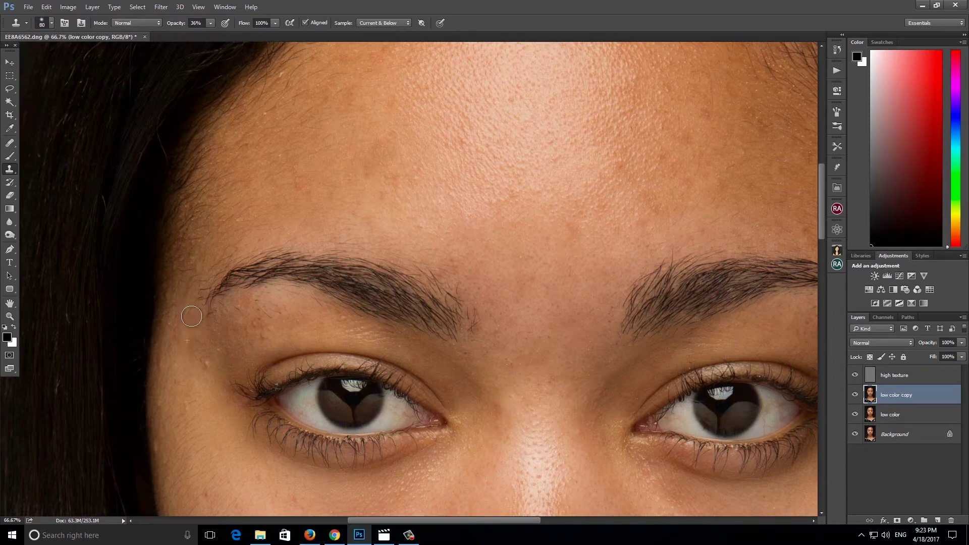
drag(181, 354, 189, 180)
drag(224, 343, 225, 254)
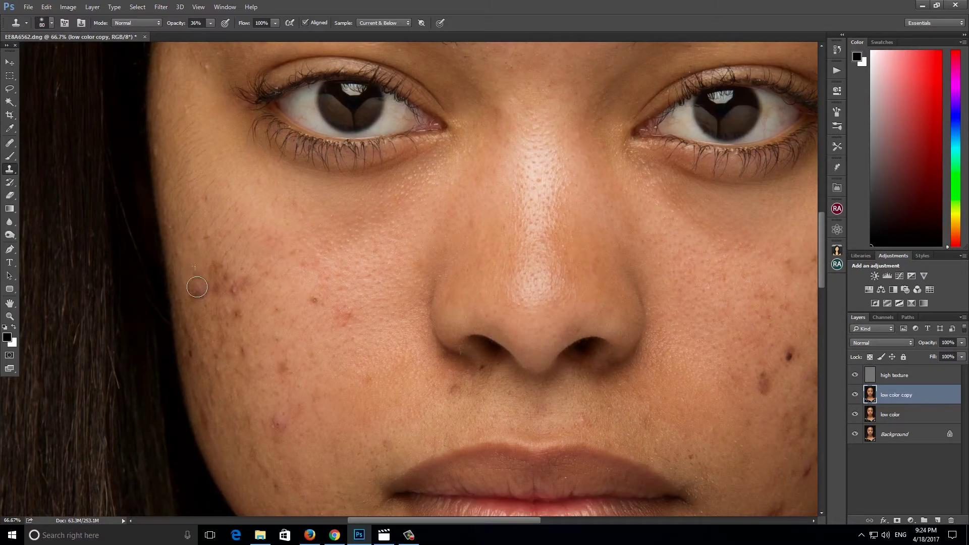
Clone away the dark cheek blemishes and the red and dark spots around the nose.
click(215, 266)
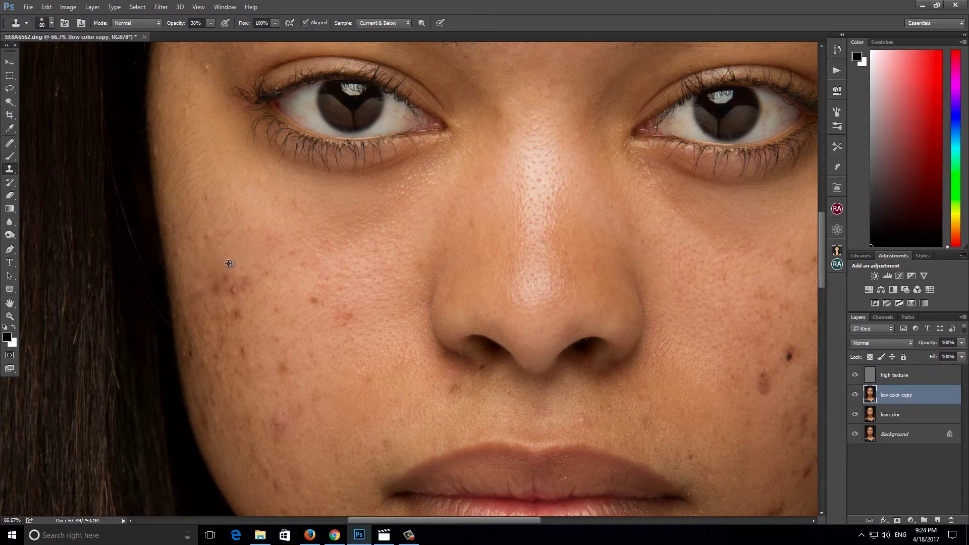
click(235, 290)
click(216, 287)
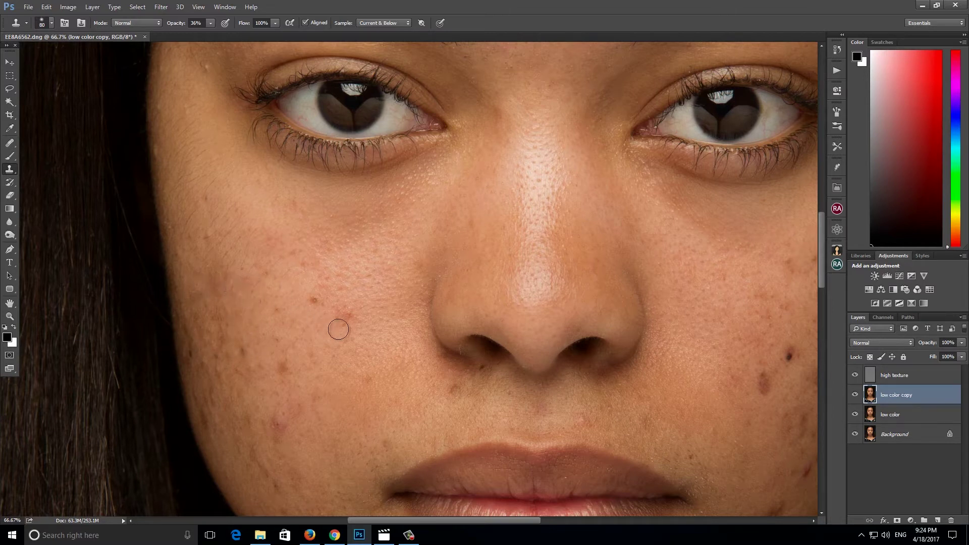
mouse_move(339, 309)
mouse_down()
mouse_move(327, 319)
mouse_move(307, 299)
mouse_up()
drag(445, 398, 504, 398)
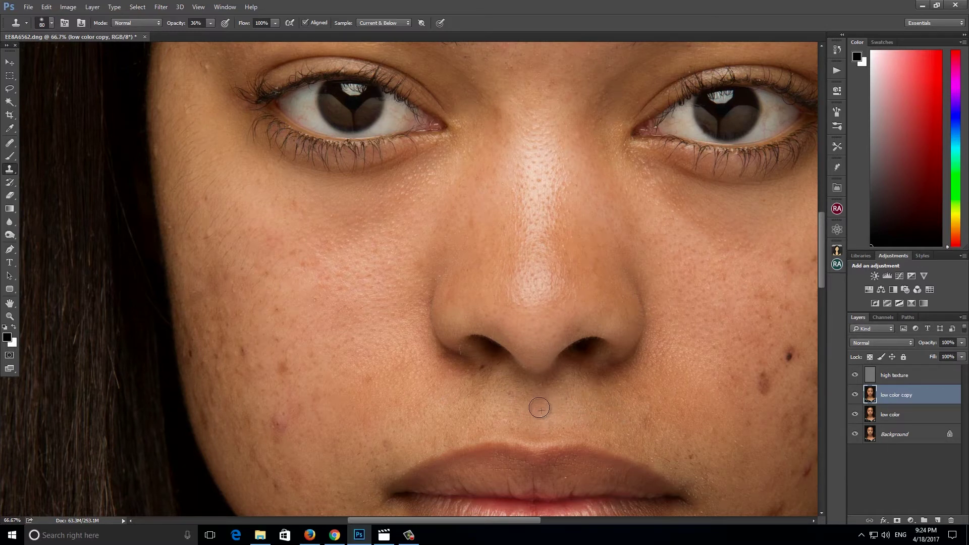
Zoom to 200% on the left cheek and paint out its dark spots with the Clone Stamp.
drag(234, 323, 359, 226)
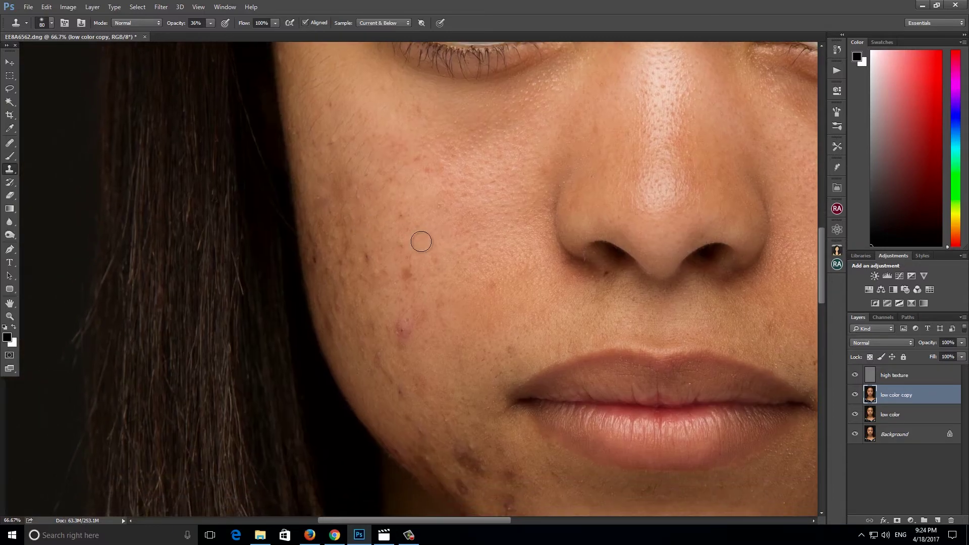
key(ctrl+plus)
key(ctrl+plus)
key(p)
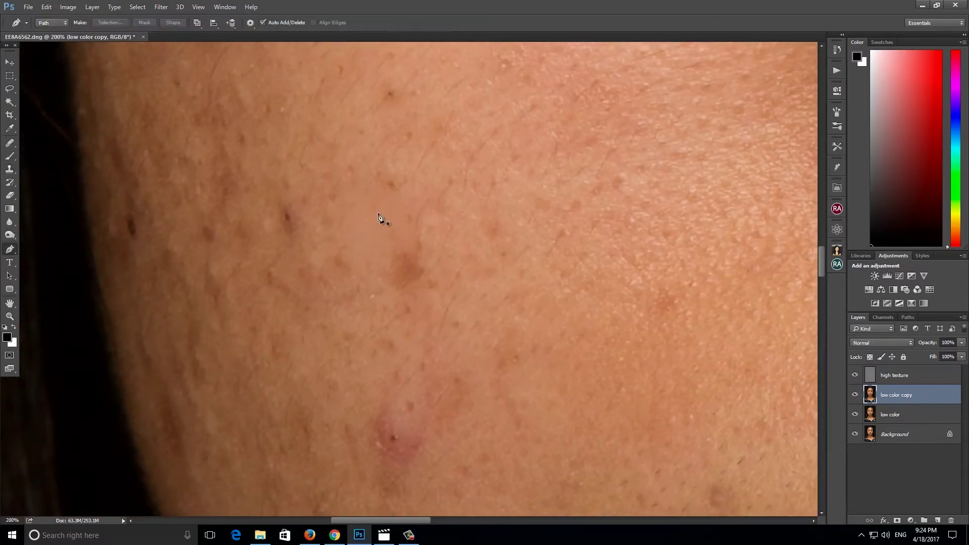
key(b)
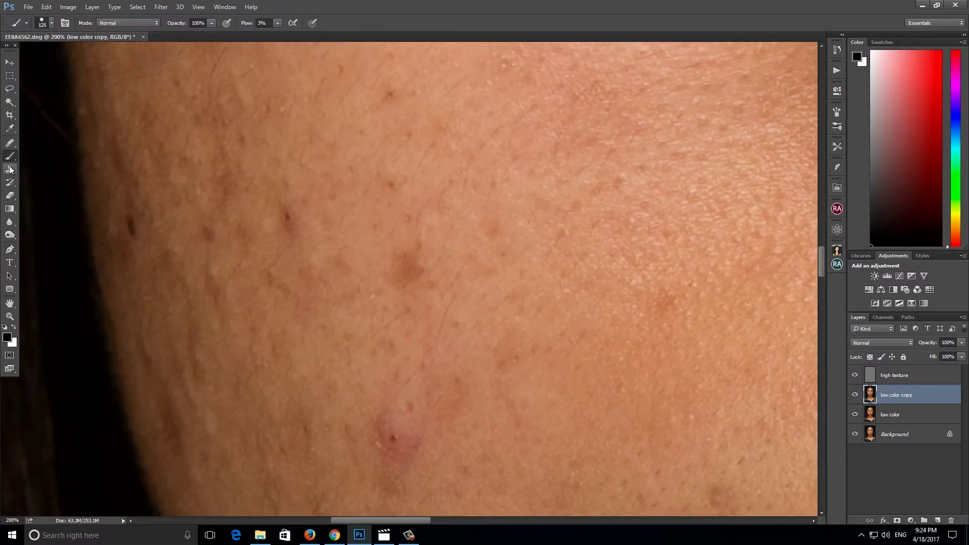
click(9, 170)
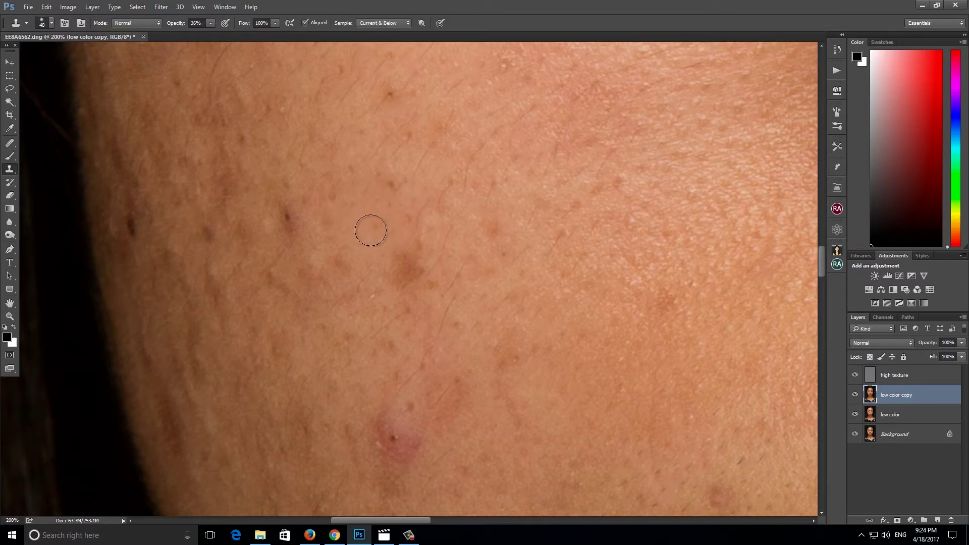
drag(394, 253, 399, 277)
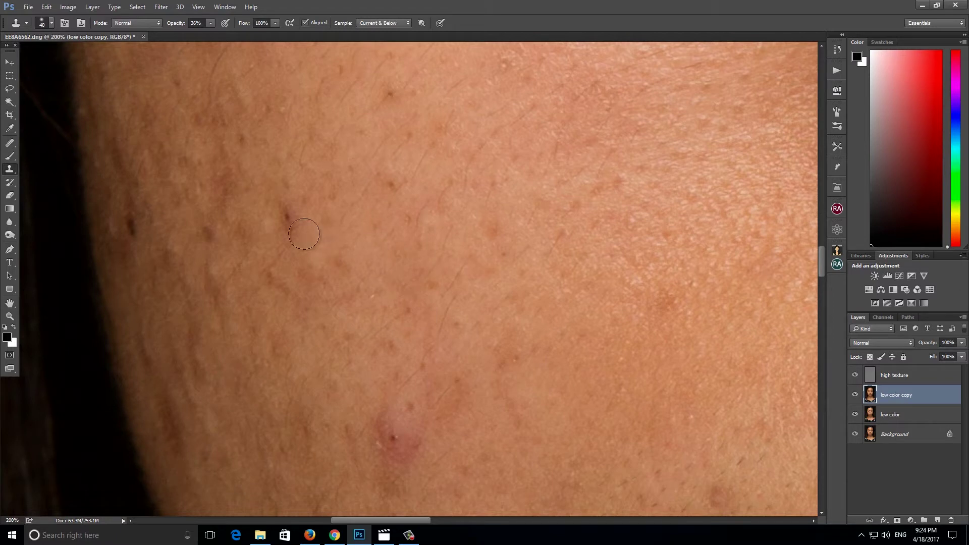
click(286, 216)
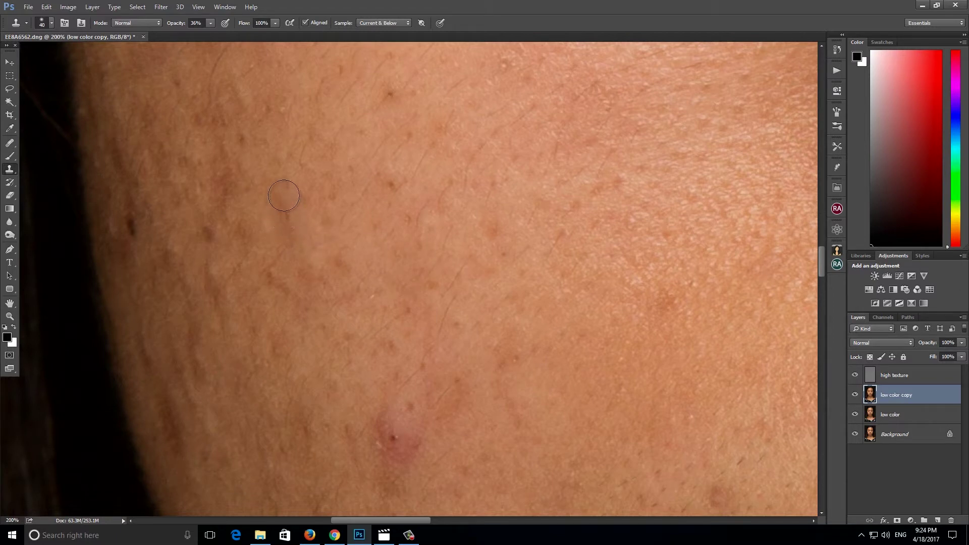
Resample clean cheek skin and clone away the lower-cheek spots and the pink blemish.
alt+click(232, 267)
click(224, 194)
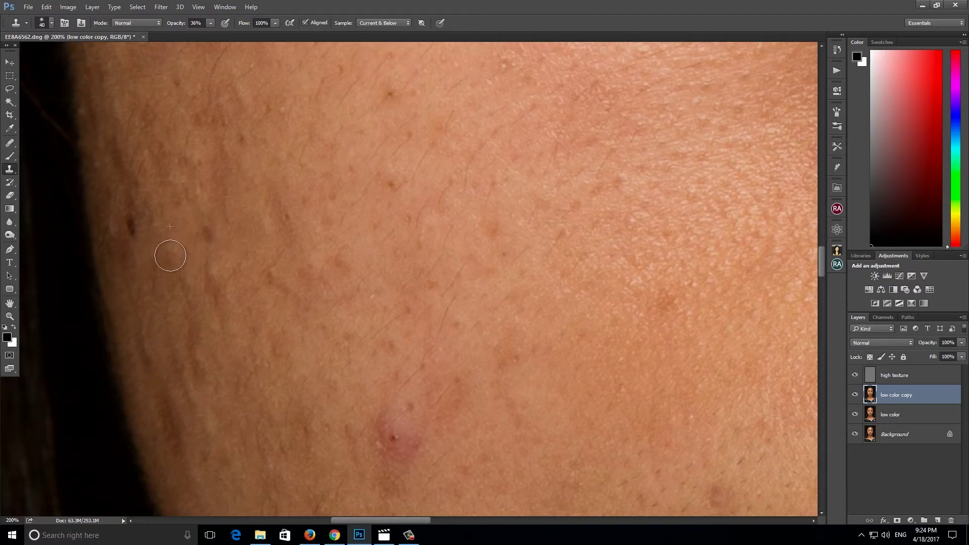
drag(170, 255, 179, 243)
alt+click(180, 240)
drag(184, 286, 202, 303)
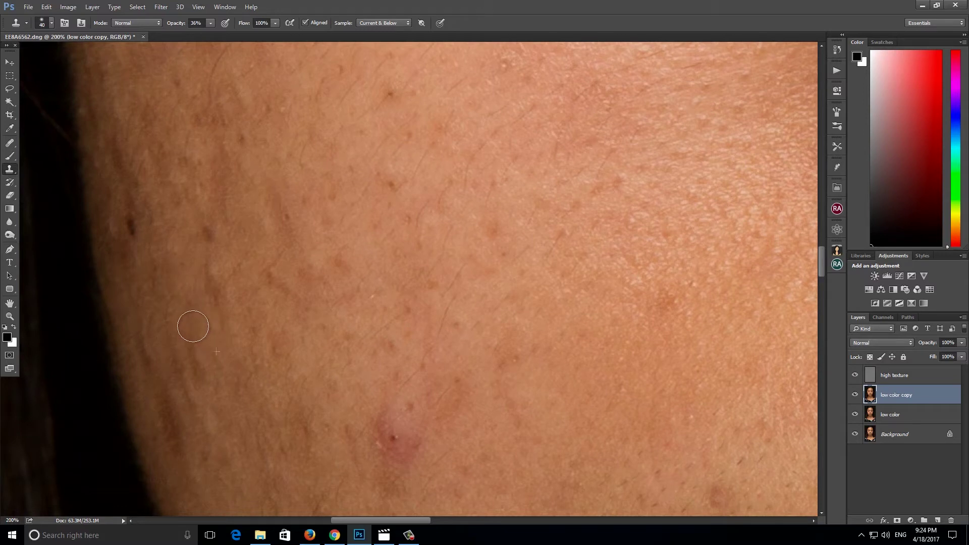
alt+click(215, 388)
click(334, 387)
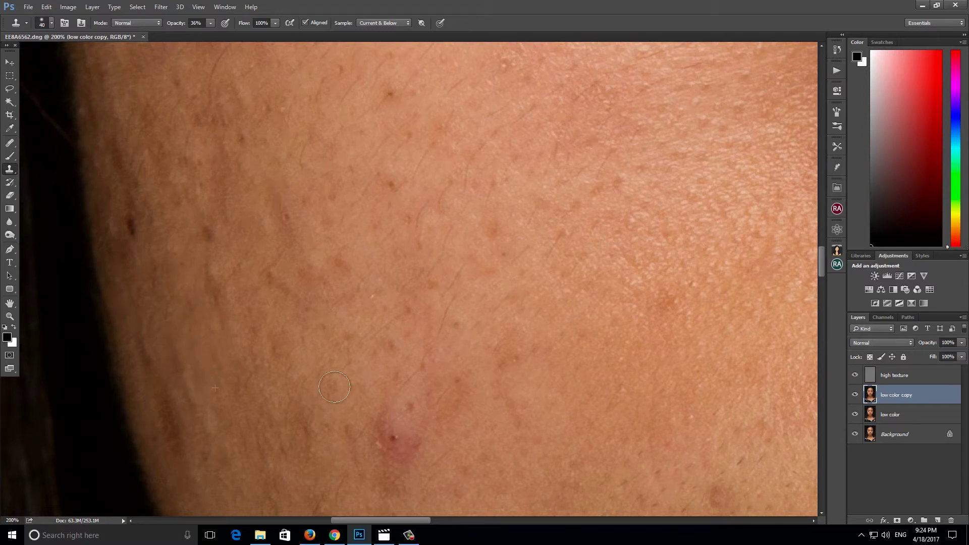
alt+click(369, 422)
drag(397, 457, 408, 464)
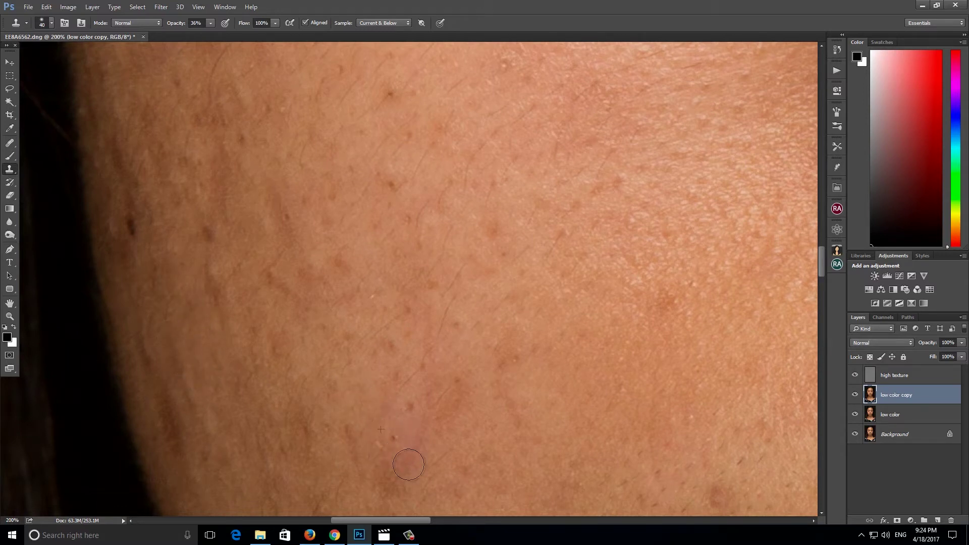
Smooth the lower cheek, the cheek edge and a remaining dark blemish from a higher-cheek sample.
alt+click(431, 362)
scroll(393, 378, up, 1)
scroll(393, 378, left, 2)
drag(377, 348, 411, 353)
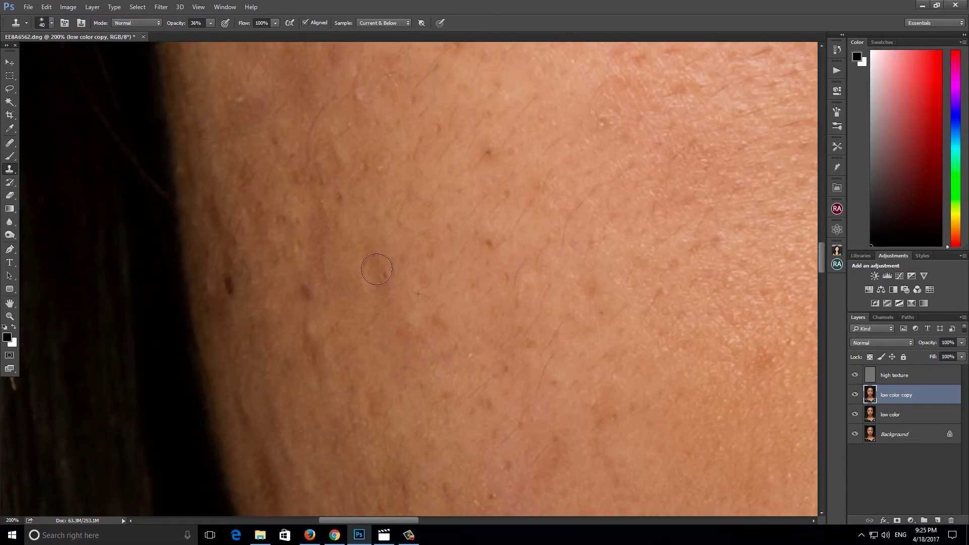
drag(377, 269, 385, 271)
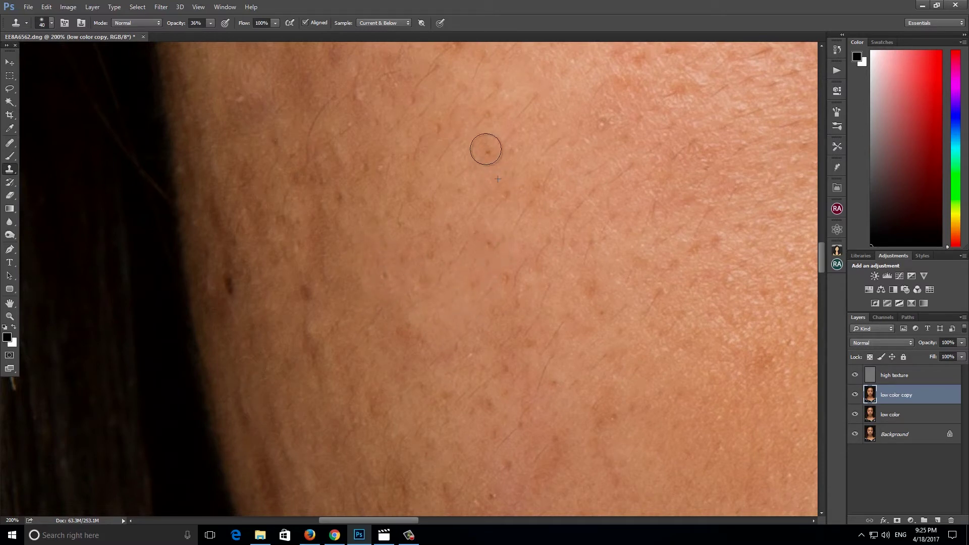
drag(381, 194, 471, 230)
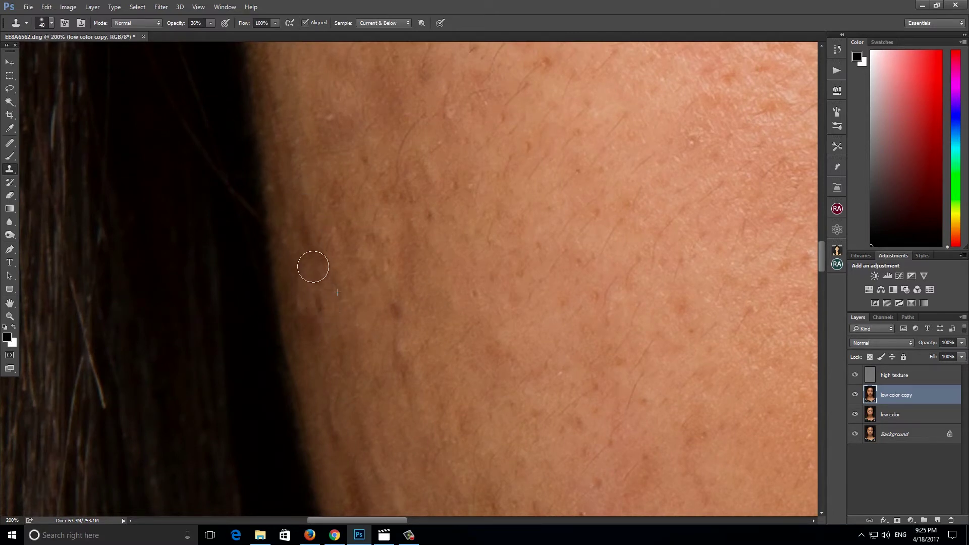
drag(307, 217, 303, 229)
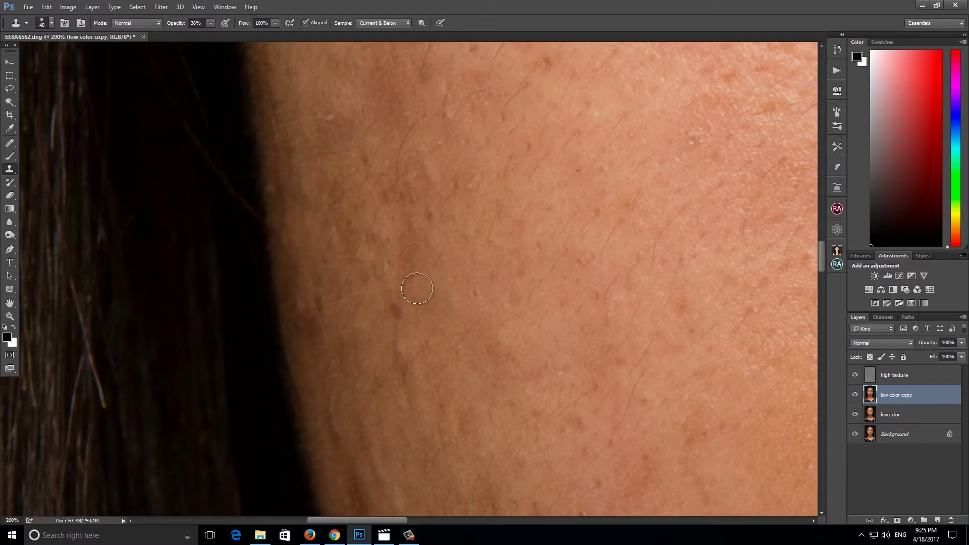
drag(398, 310, 391, 302)
drag(438, 224, 414, 204)
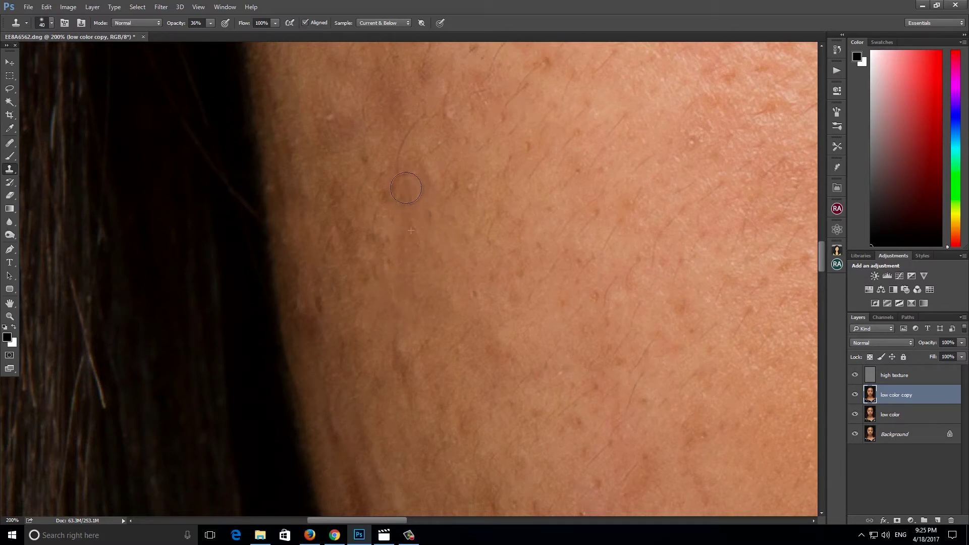
drag(404, 347, 406, 364)
Smooth the skin up along the cheek edge and the nearby rough cheek patches.
drag(448, 402, 411, 257)
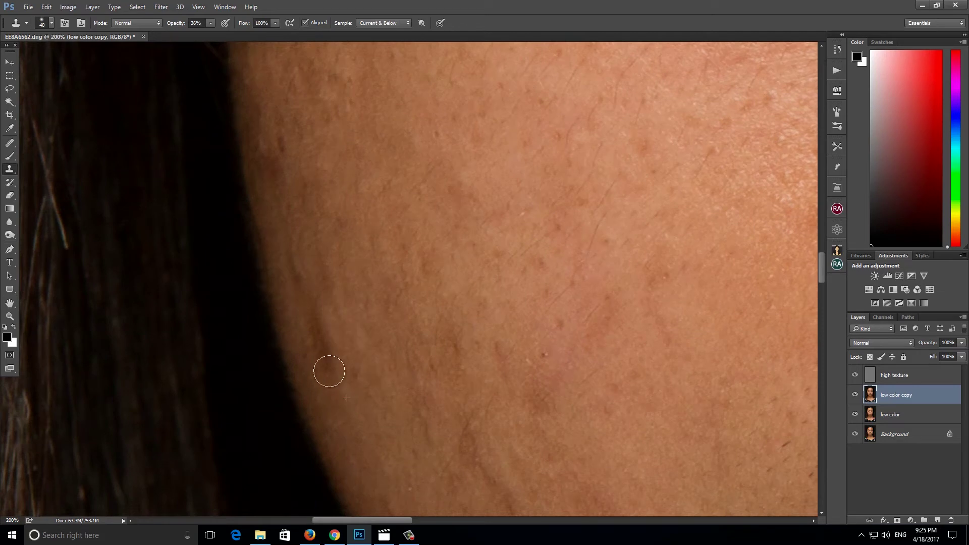
drag(329, 372, 297, 259)
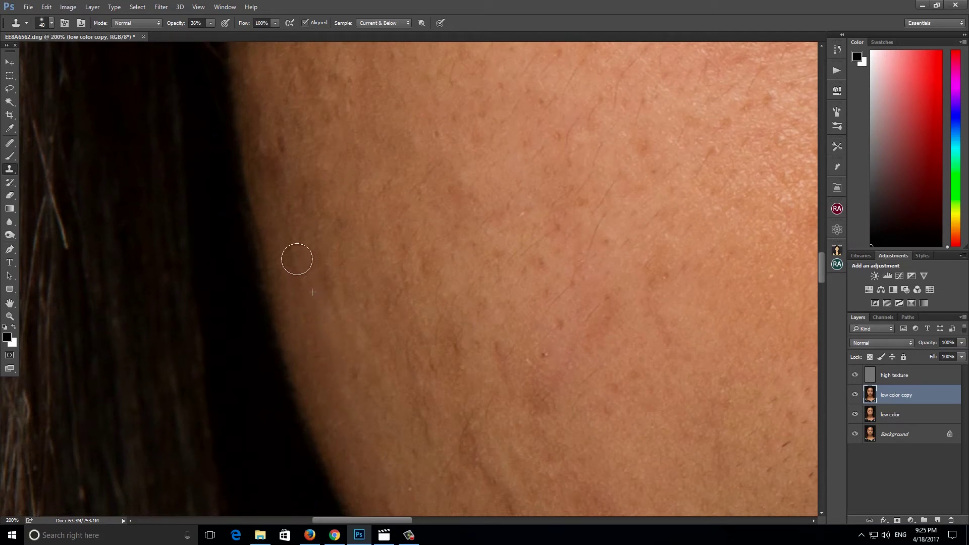
drag(297, 259, 283, 134)
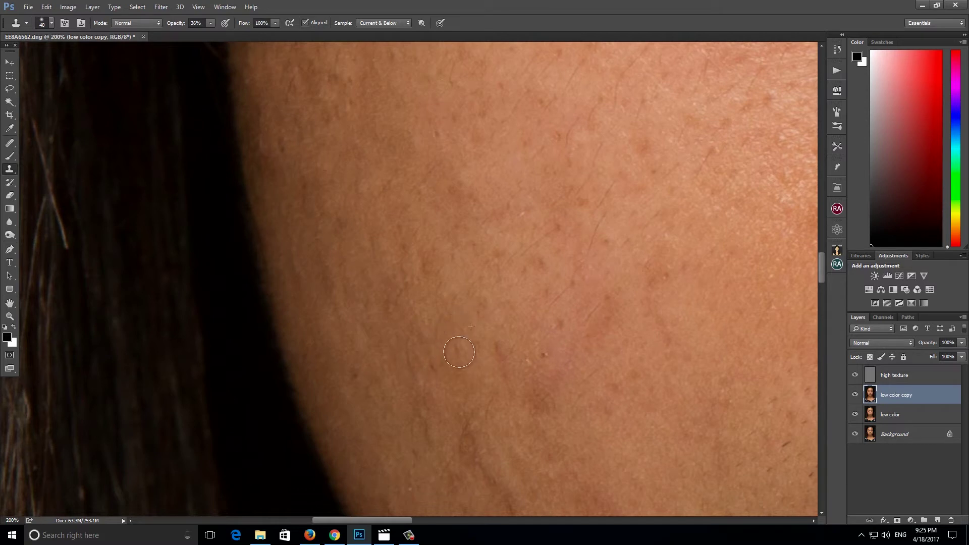
mouse_move(450, 351)
mouse_down()
mouse_move(513, 381)
mouse_move(587, 364)
mouse_up()
alt+click(589, 418)
drag(606, 322, 612, 288)
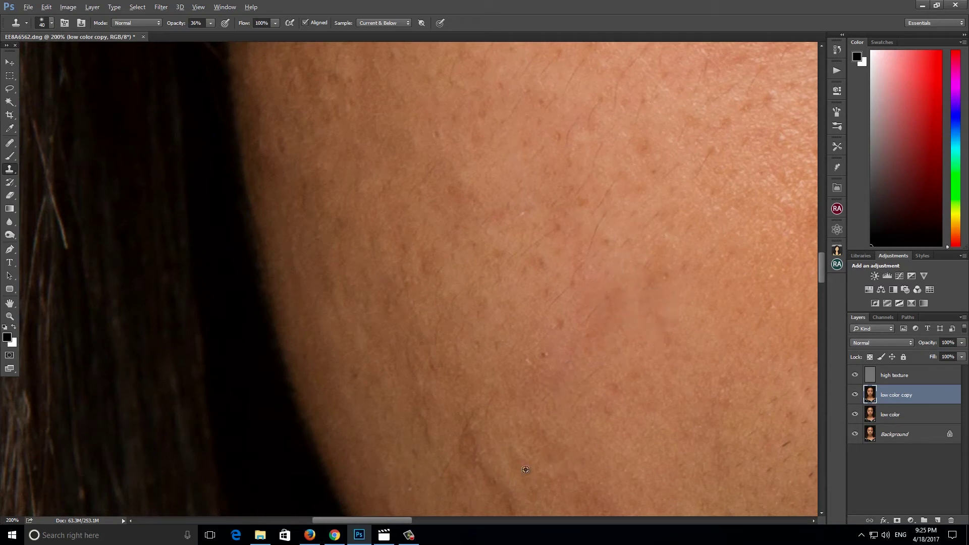
drag(471, 357, 569, 455)
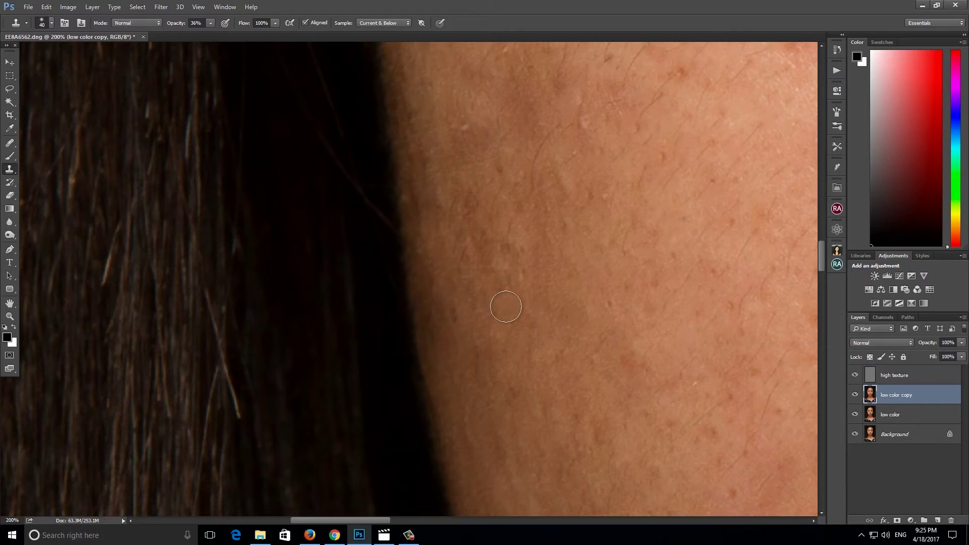
mouse_move(562, 341)
mouse_down()
mouse_move(542, 475)
mouse_move(519, 503)
mouse_up()
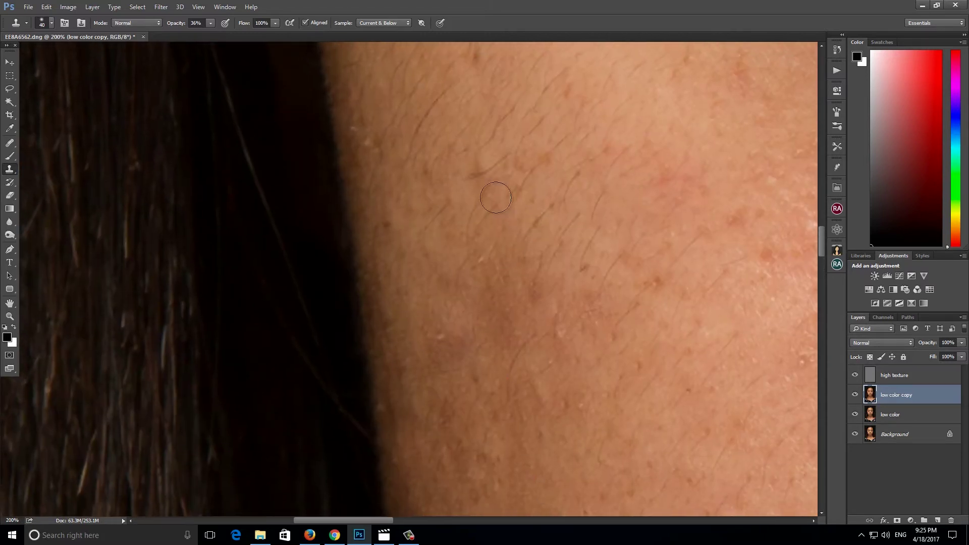
alt+click(476, 184)
mouse_move(619, 173)
mouse_down()
mouse_move(437, 287)
mouse_move(237, 211)
mouse_up()
mouse_move(393, 304)
mouse_down()
mouse_move(347, 284)
mouse_move(417, 331)
mouse_move(417, 264)
mouse_up()
Pan down to the chin and lighten the dark jaw and chin blemishes with clean-skin samples.
key(ctrl+minus)
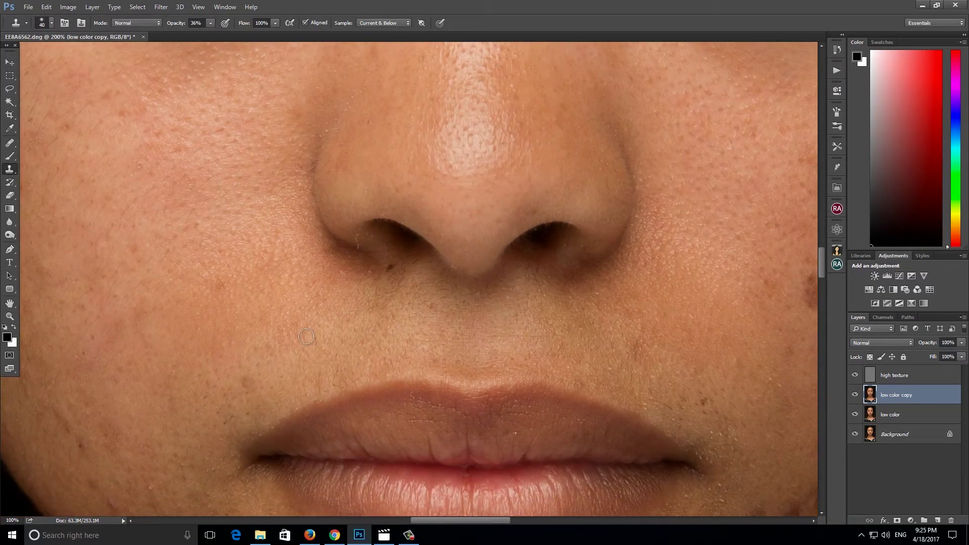
drag(306, 337, 391, 205)
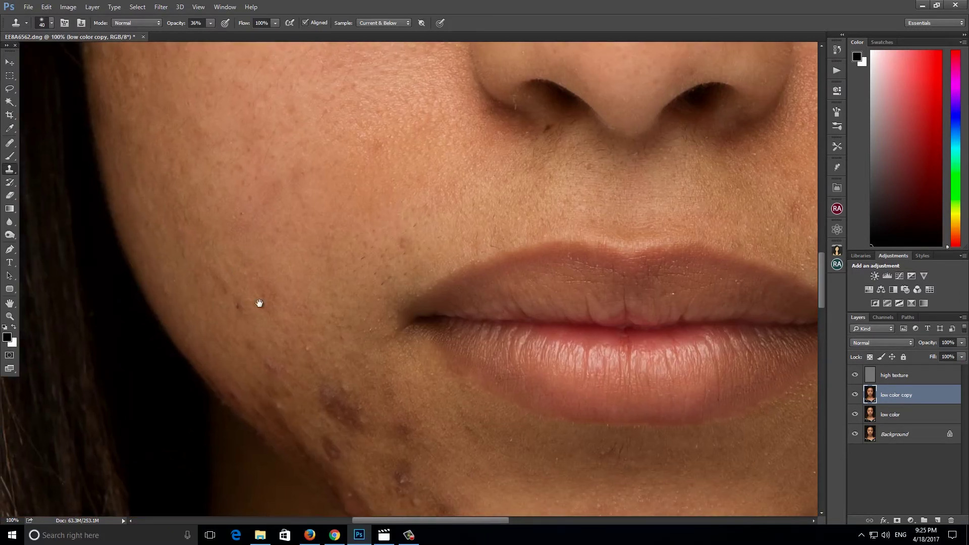
drag(260, 303, 329, 432)
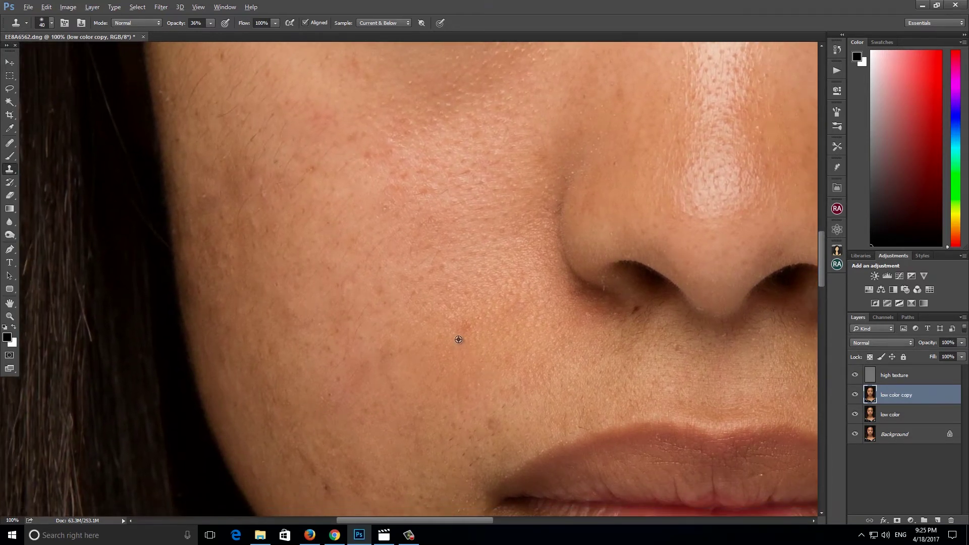
mouse_move(443, 474)
mouse_down()
mouse_move(399, 392)
mouse_move(413, 289)
mouse_up()
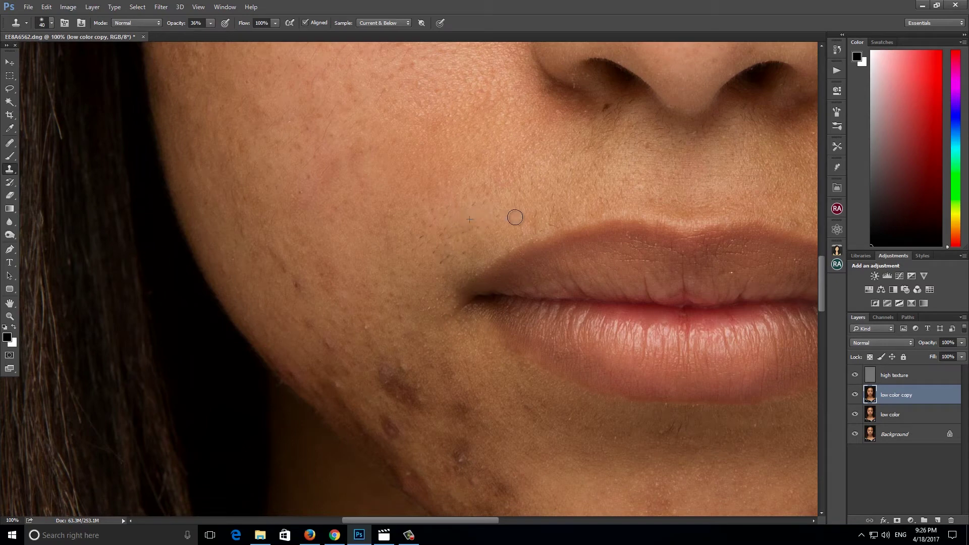
drag(550, 441, 500, 318)
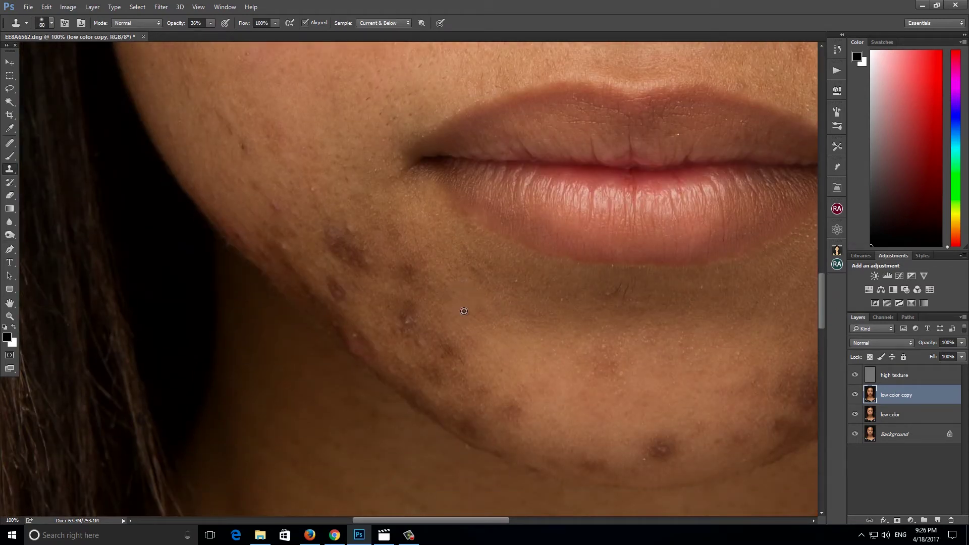
alt+click(464, 311)
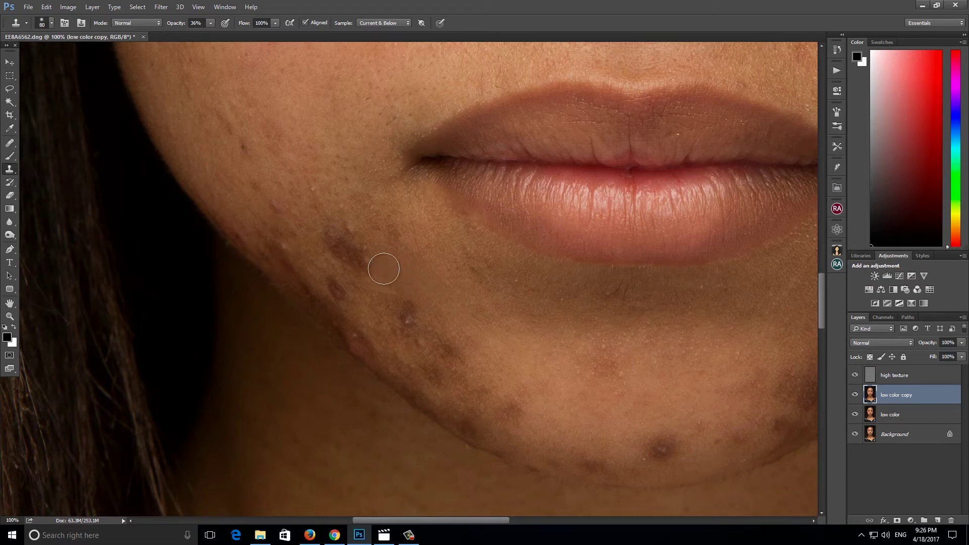
mouse_move(383, 266)
mouse_down()
mouse_move(334, 242)
mouse_move(355, 253)
mouse_move(337, 234)
mouse_move(454, 356)
mouse_move(456, 328)
mouse_up()
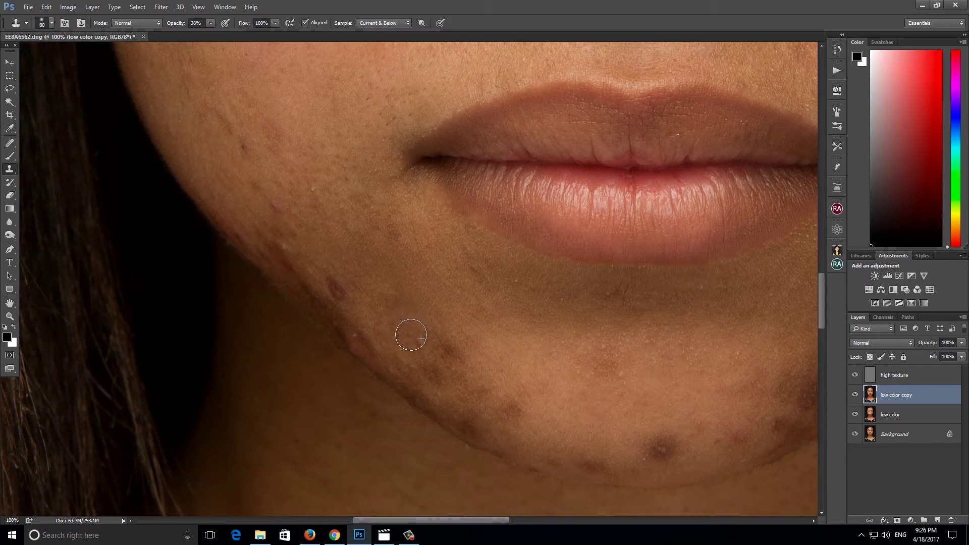
drag(467, 339, 449, 346)
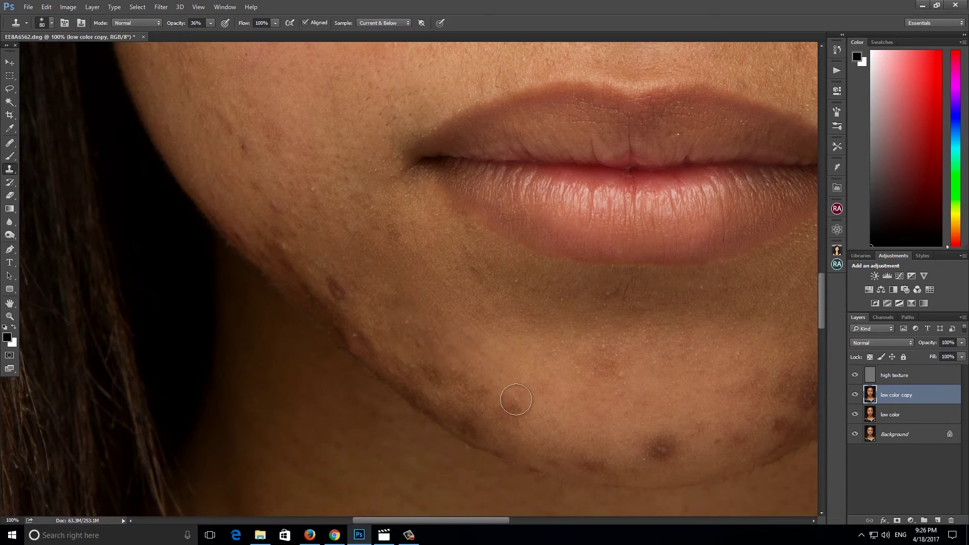
drag(642, 452, 679, 449)
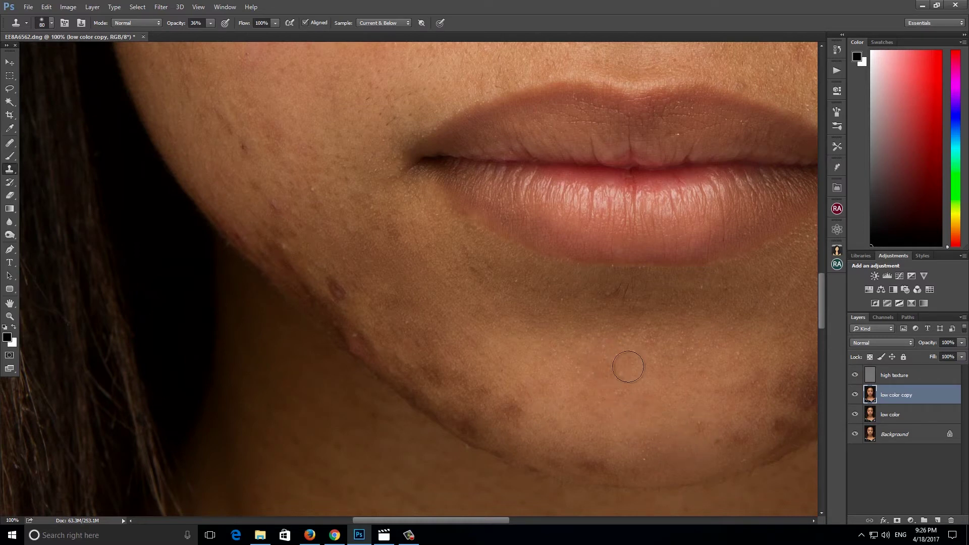
Clone out the small dark spot and uneven skin along the left jawline beside the hair.
drag(698, 352, 466, 342)
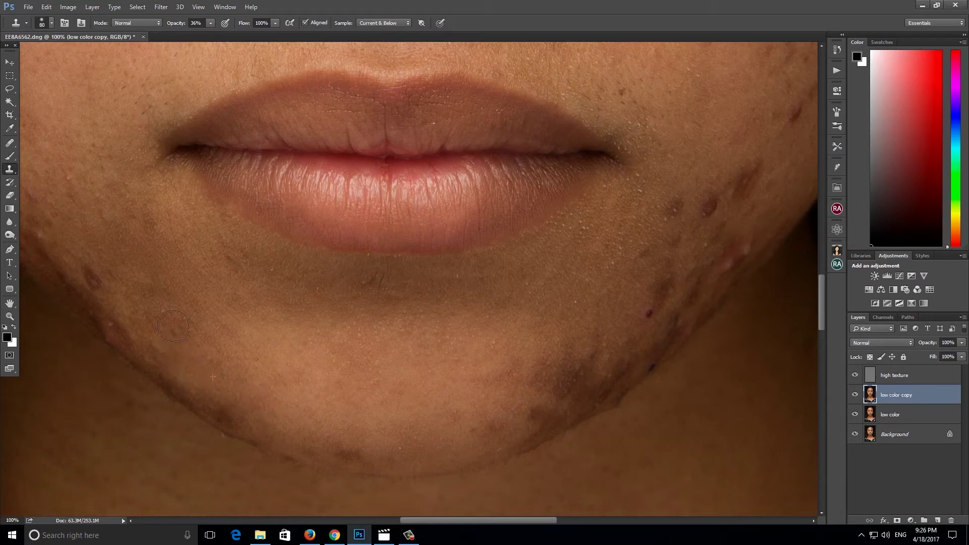
mouse_move(173, 326)
mouse_down()
mouse_move(292, 364)
mouse_move(415, 376)
mouse_up()
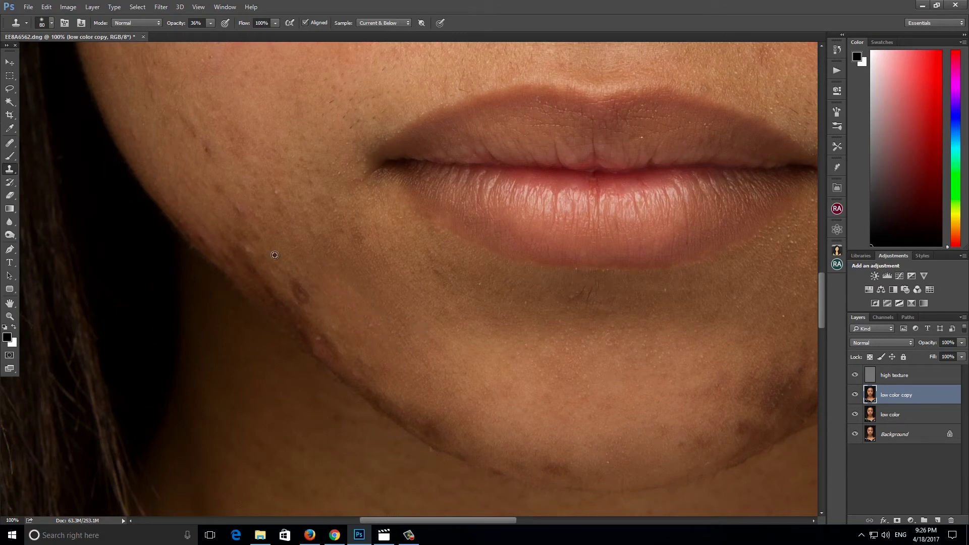
drag(277, 257, 388, 341)
click(336, 245)
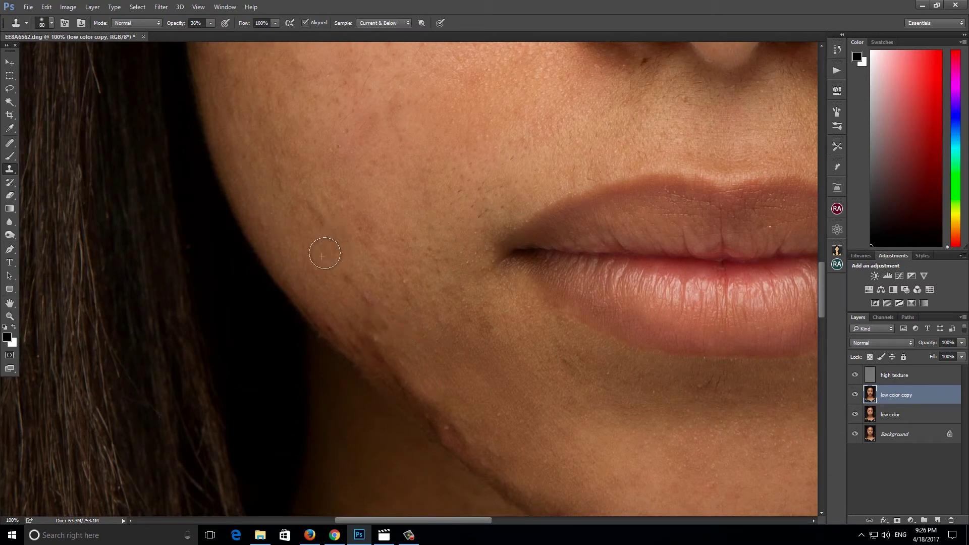
alt+click(331, 270)
click(364, 307)
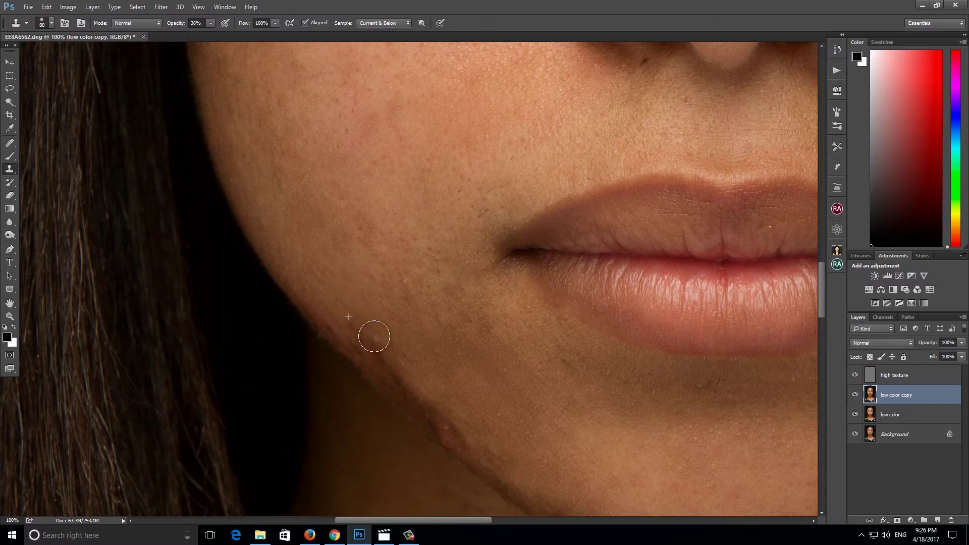
mouse_move(372, 338)
mouse_down()
mouse_move(463, 431)
mouse_move(441, 426)
mouse_up()
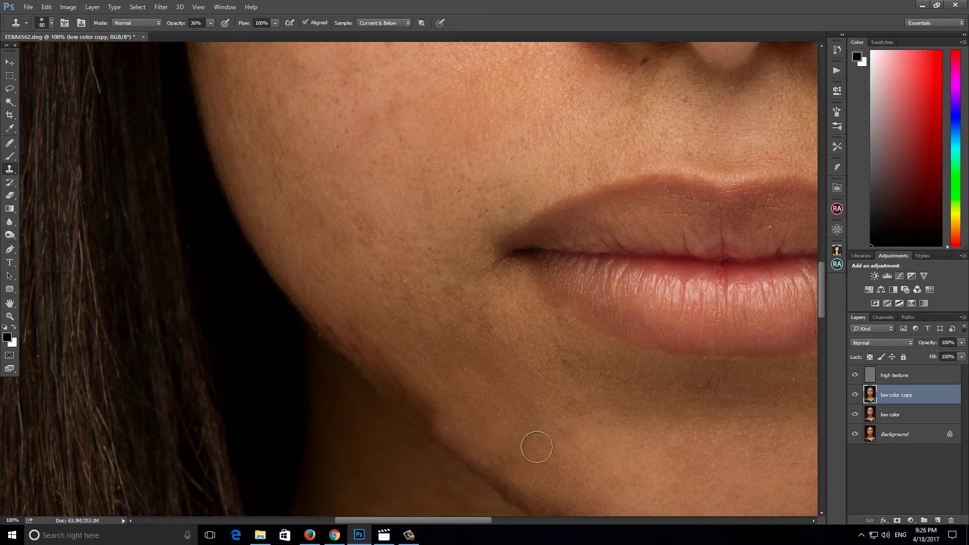
alt+click(416, 400)
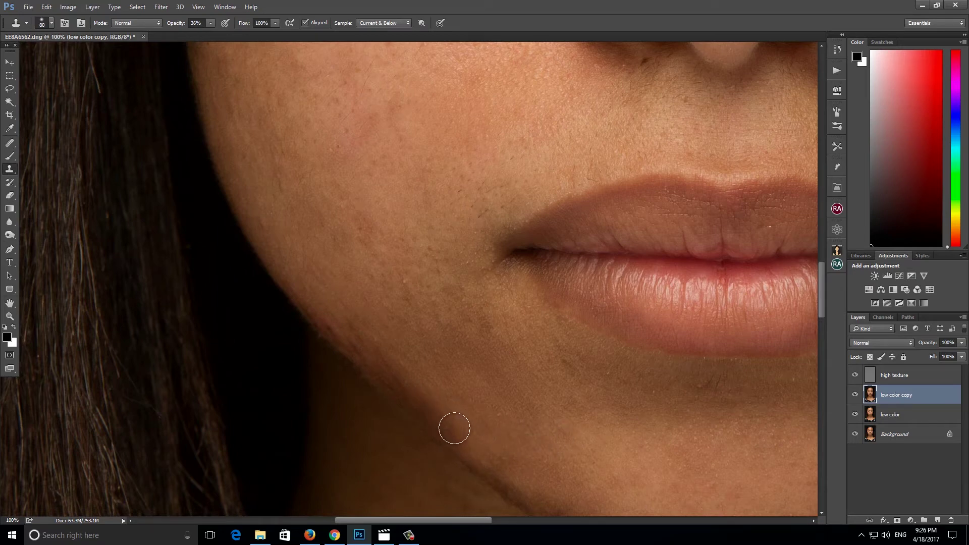
drag(447, 430, 502, 474)
mouse_move(507, 393)
mouse_down()
mouse_move(651, 349)
mouse_move(604, 373)
mouse_move(526, 268)
mouse_move(530, 305)
mouse_up()
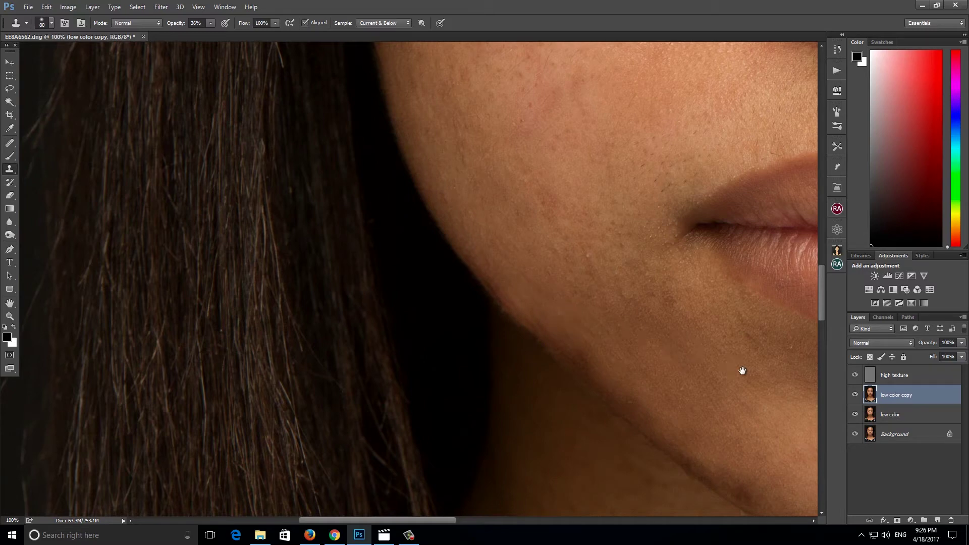
Pan across the chin to the right cheek and smooth away the dark cheek blemishes.
drag(742, 371, 439, 253)
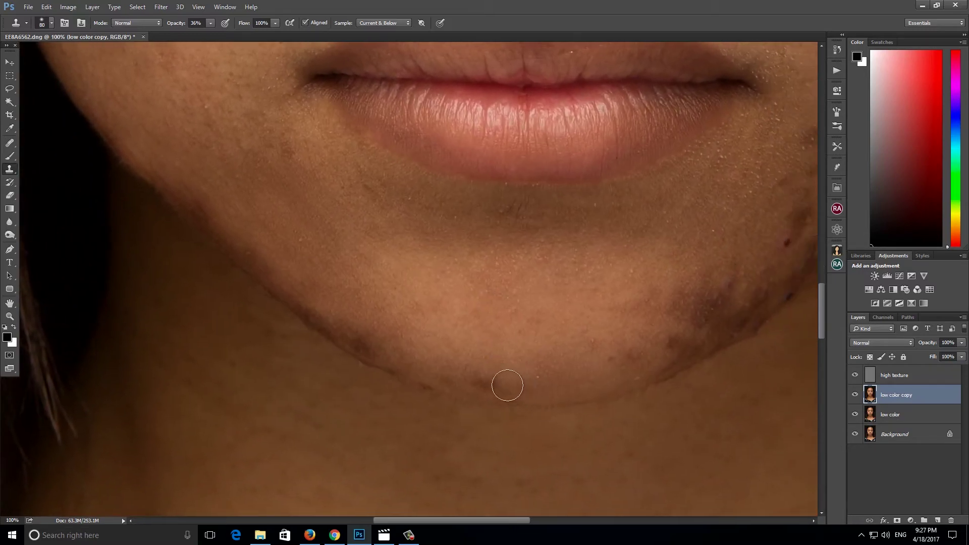
drag(487, 335, 283, 318)
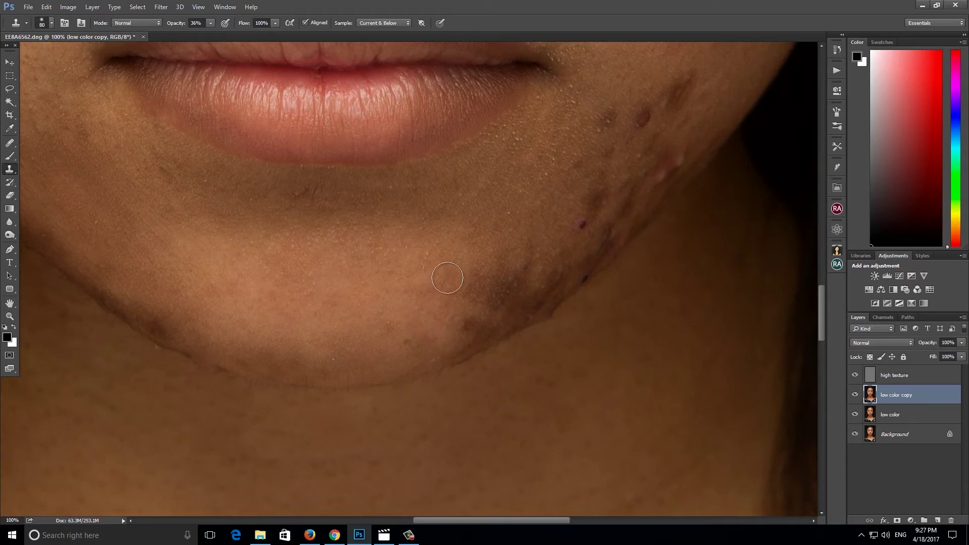
mouse_move(456, 288)
mouse_down()
mouse_move(366, 323)
mouse_move(405, 318)
mouse_move(389, 354)
mouse_move(417, 294)
mouse_move(374, 350)
mouse_move(450, 324)
mouse_up()
drag(511, 240, 457, 312)
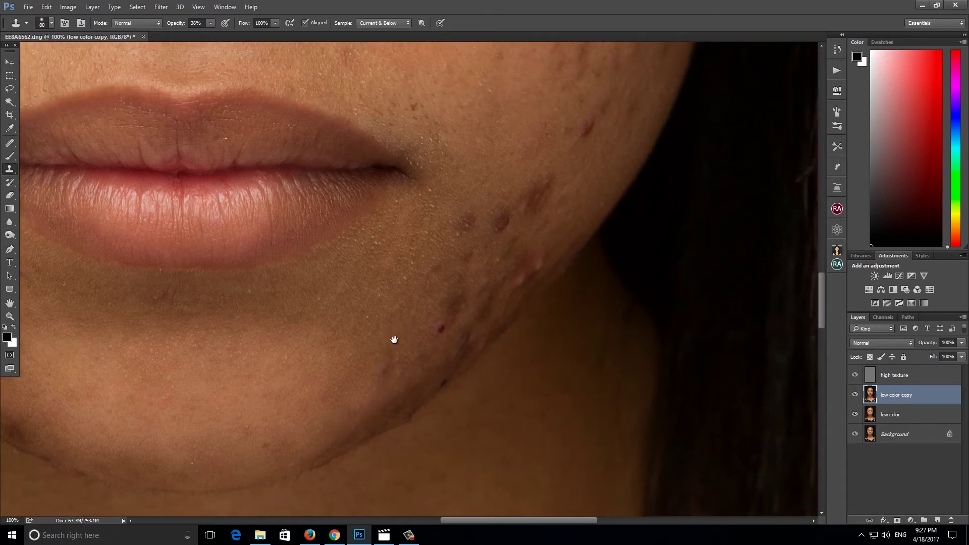
mouse_move(494, 234)
mouse_down()
mouse_move(519, 205)
mouse_move(494, 224)
mouse_up()
drag(527, 156, 488, 271)
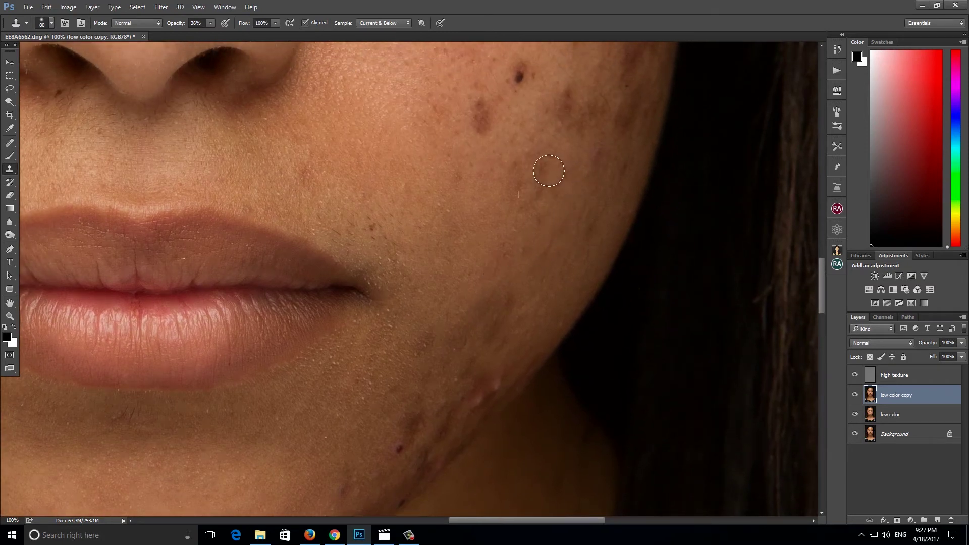
Resample clean cheek skin and clone out the two cheek blemishes, the dark mole and nearby spots.
alt+click(574, 177)
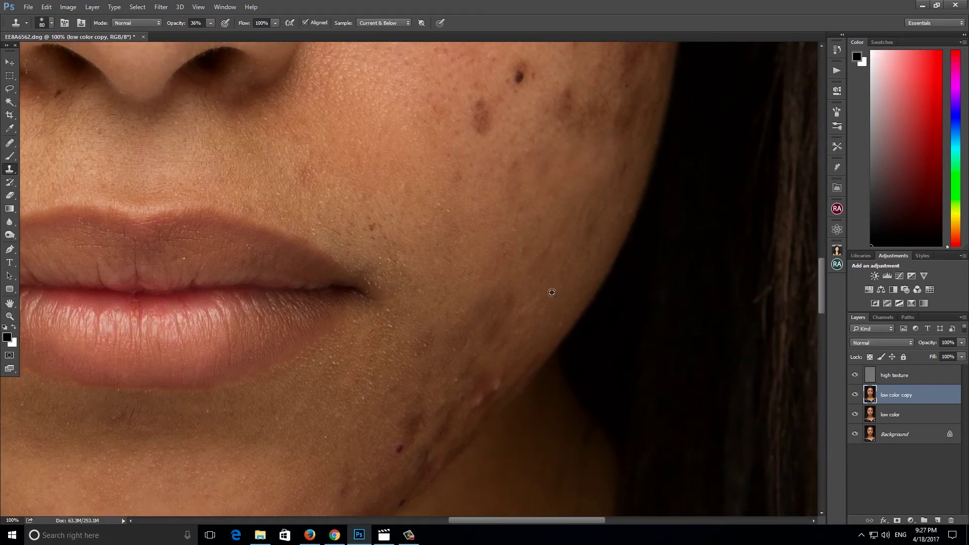
drag(479, 173, 490, 284)
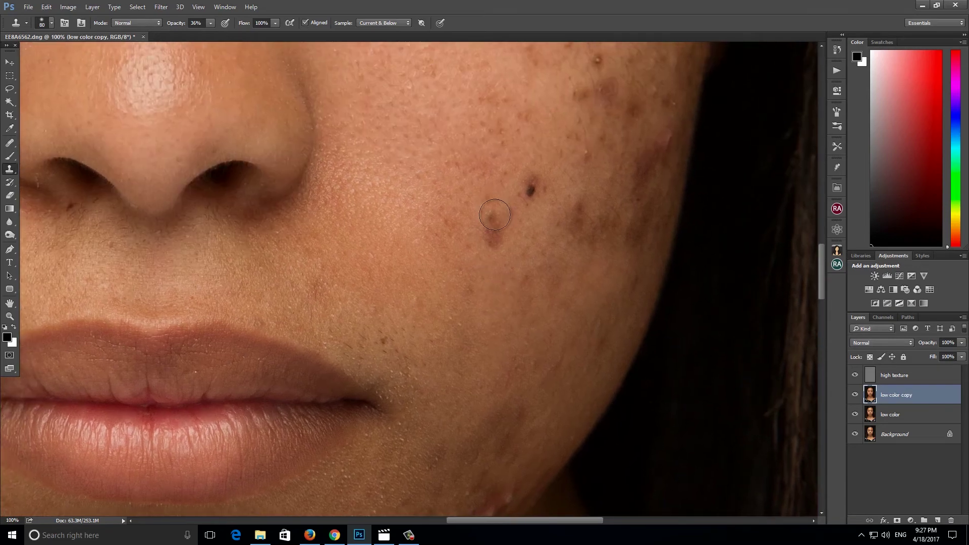
mouse_move(494, 215)
mouse_down()
mouse_move(495, 227)
mouse_move(519, 221)
mouse_move(468, 308)
mouse_up()
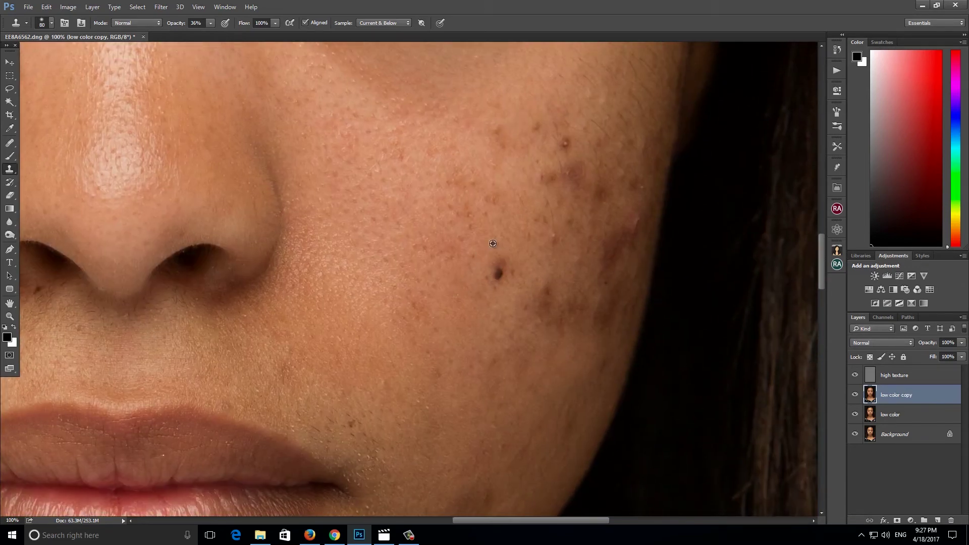
alt+click(492, 243)
drag(492, 266, 496, 276)
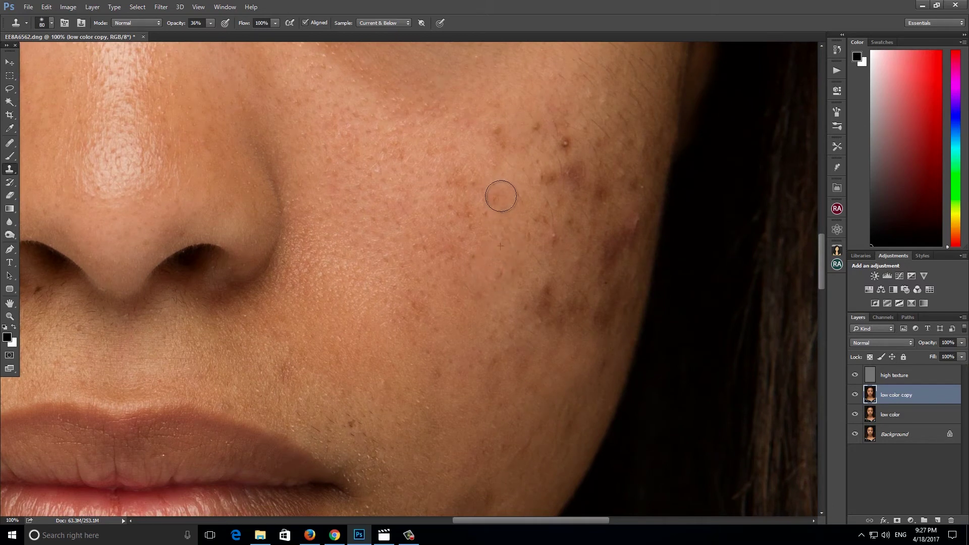
alt+click(552, 185)
mouse_move(545, 176)
mouse_down()
mouse_move(580, 179)
mouse_move(566, 177)
mouse_up()
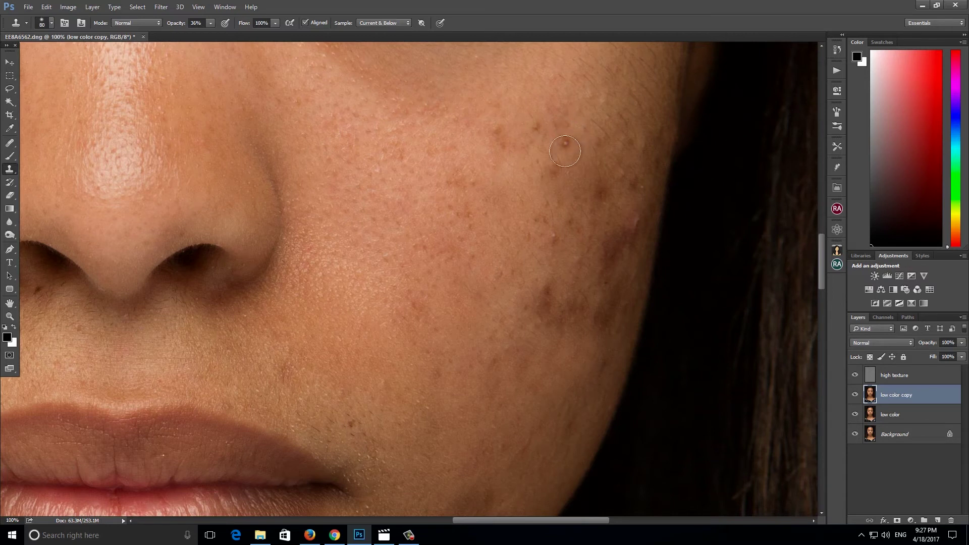
Clone over the pimple and lighten dark spots across the outer and lower cheek.
alt+click(566, 126)
click(555, 173)
drag(605, 186, 603, 209)
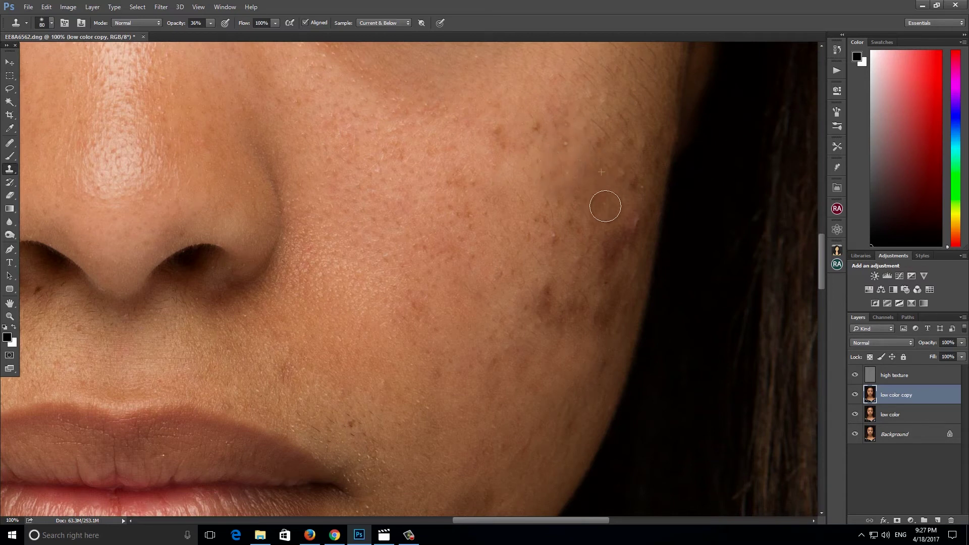
drag(616, 244, 629, 225)
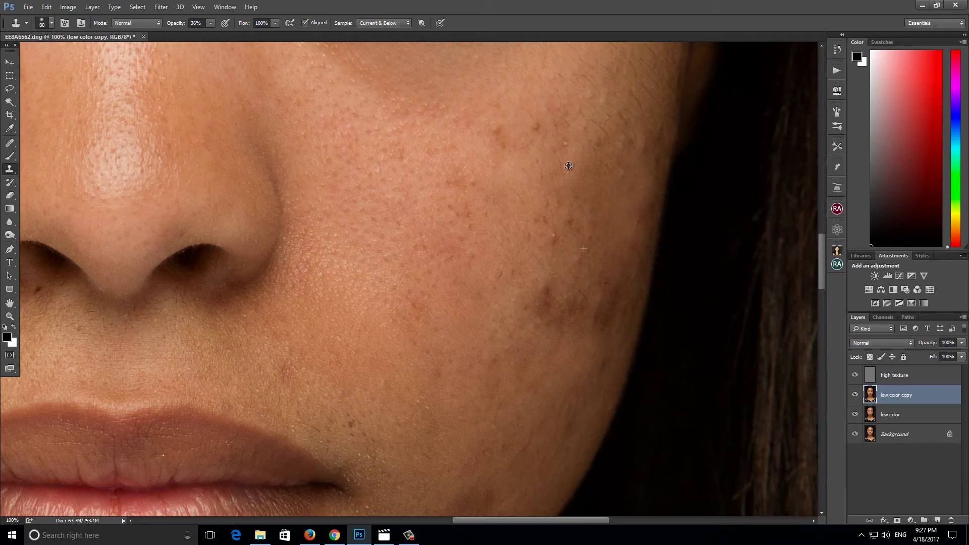
drag(560, 230, 536, 227)
drag(548, 294, 537, 358)
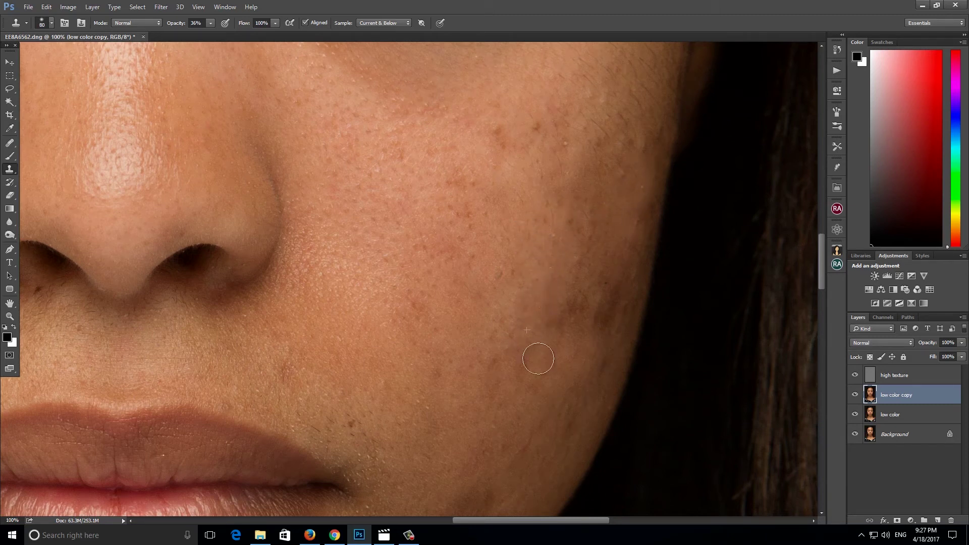
drag(596, 334, 611, 297)
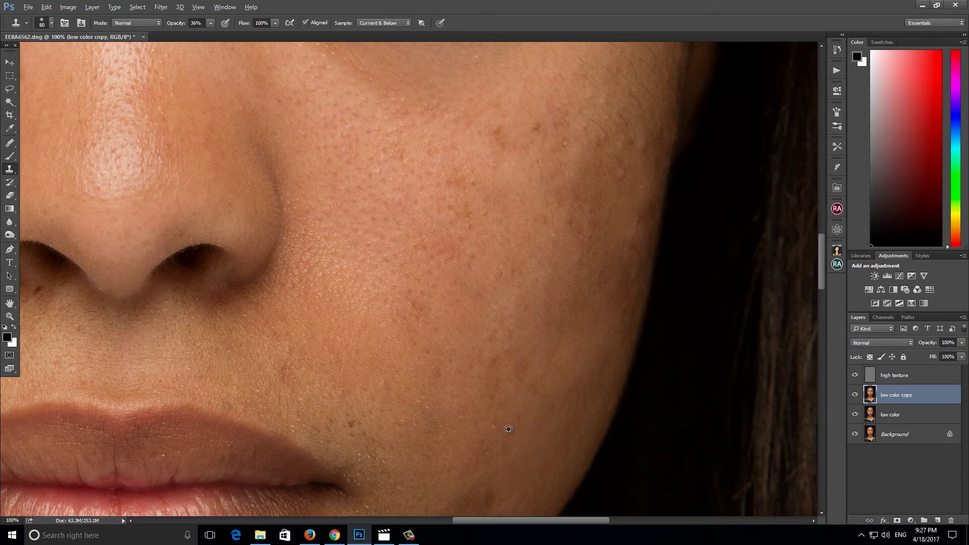
Sample skin near the jaw and clone over the blemishes along the jawline.
scroll(547, 335, down, 3)
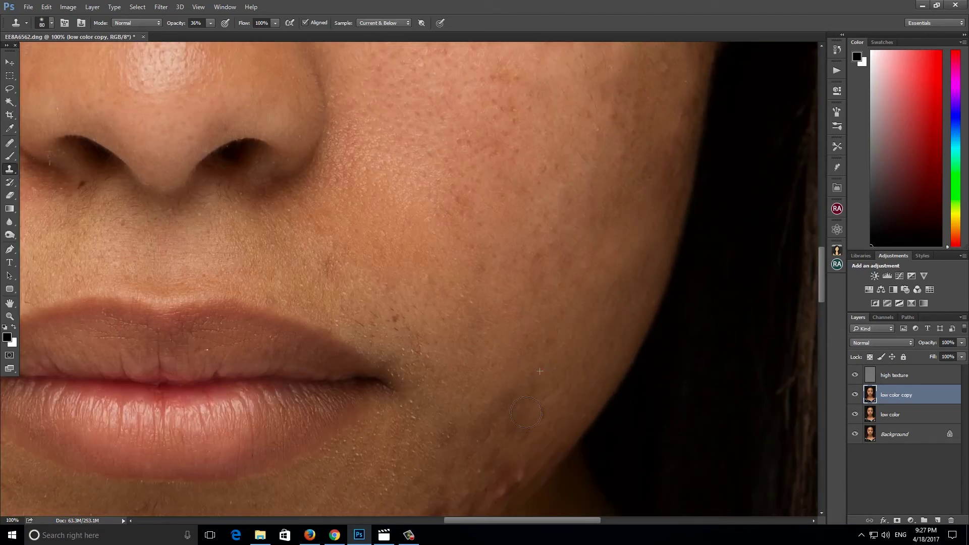
drag(547, 415, 572, 332)
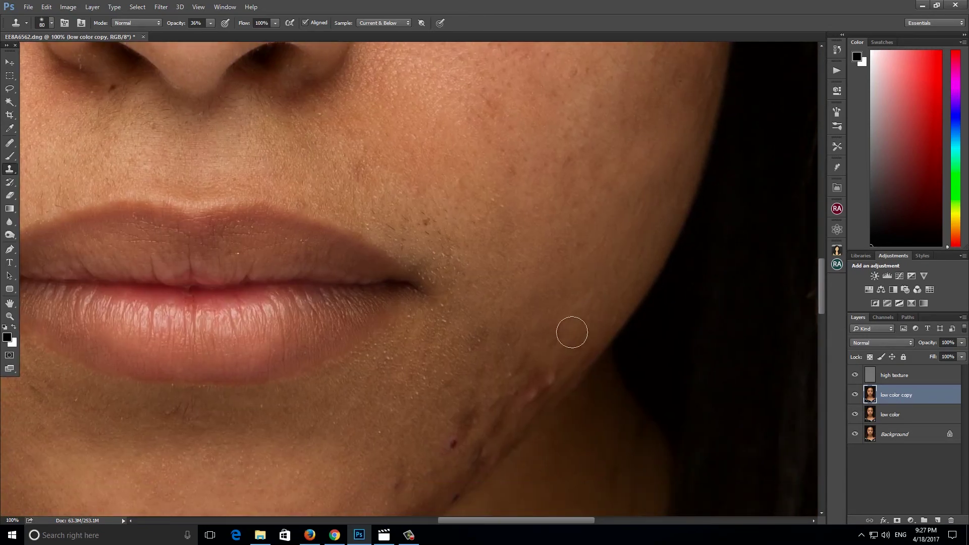
mouse_move(534, 377)
mouse_down()
mouse_move(484, 358)
mouse_move(480, 408)
mouse_move(463, 439)
mouse_up()
alt+click(536, 299)
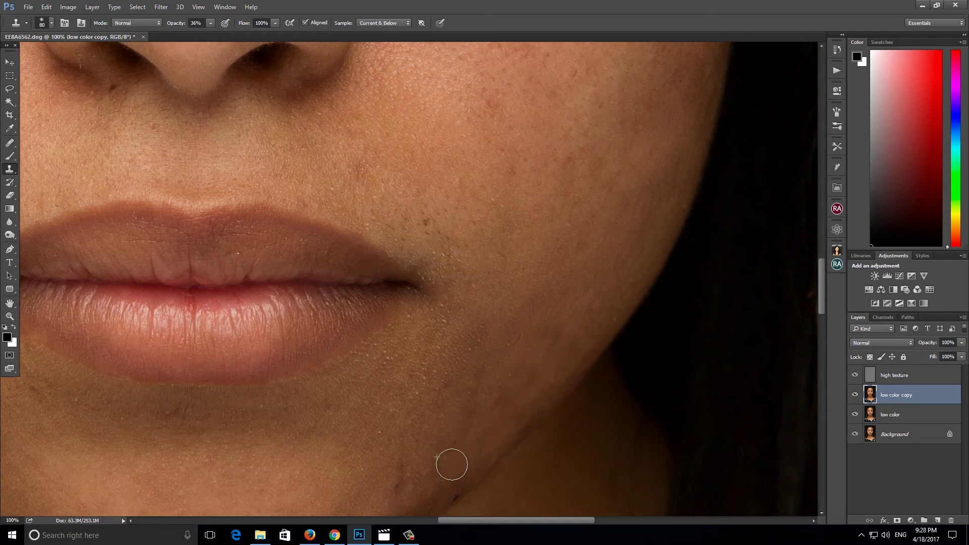
drag(422, 456, 494, 311)
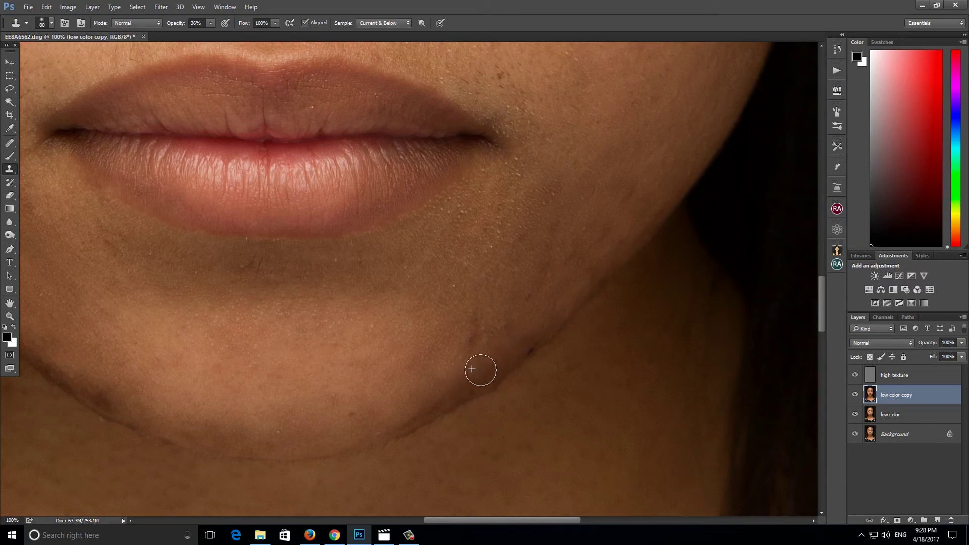
drag(487, 319, 506, 299)
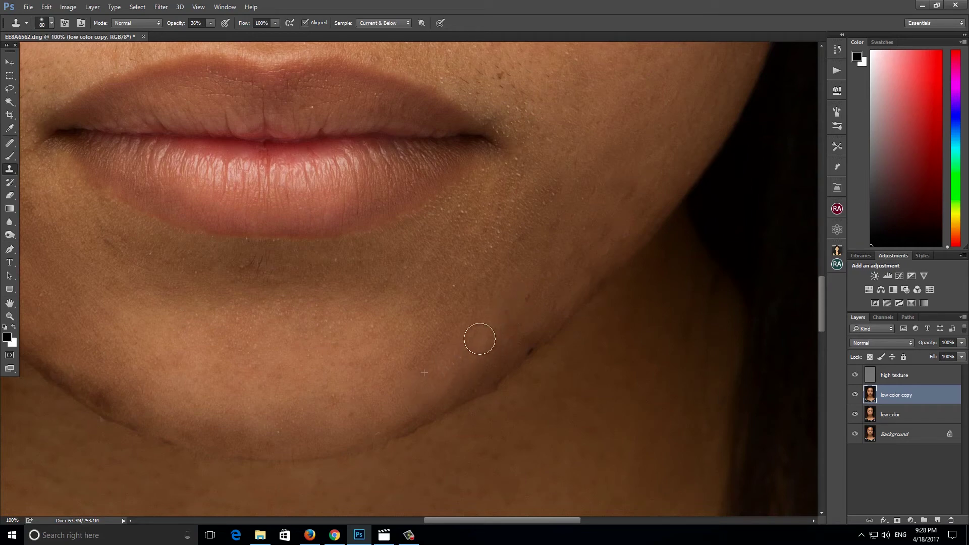
scroll(282, 393, left, 5)
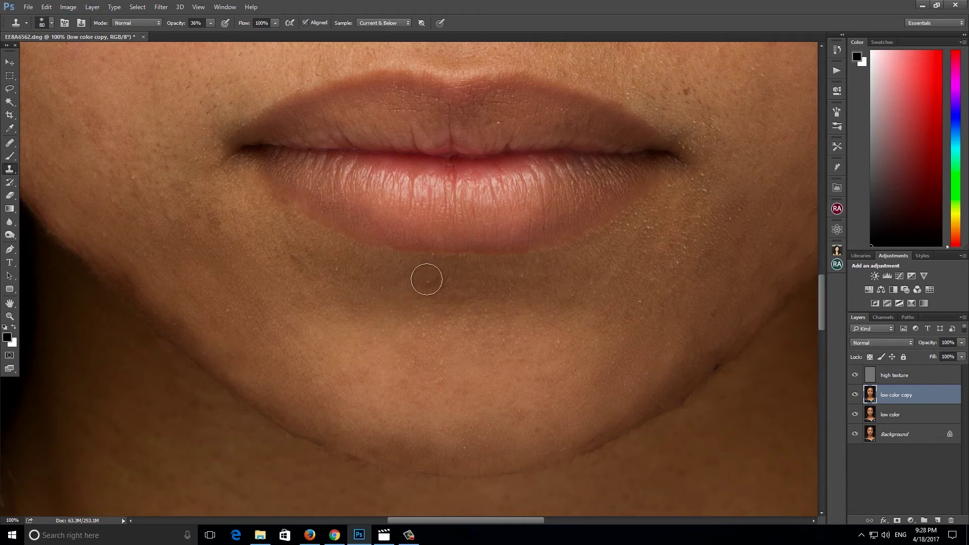
Clone out the dark blemish, small spots and spotty patch on the outer cheek beside the hair.
drag(790, 178, 501, 402)
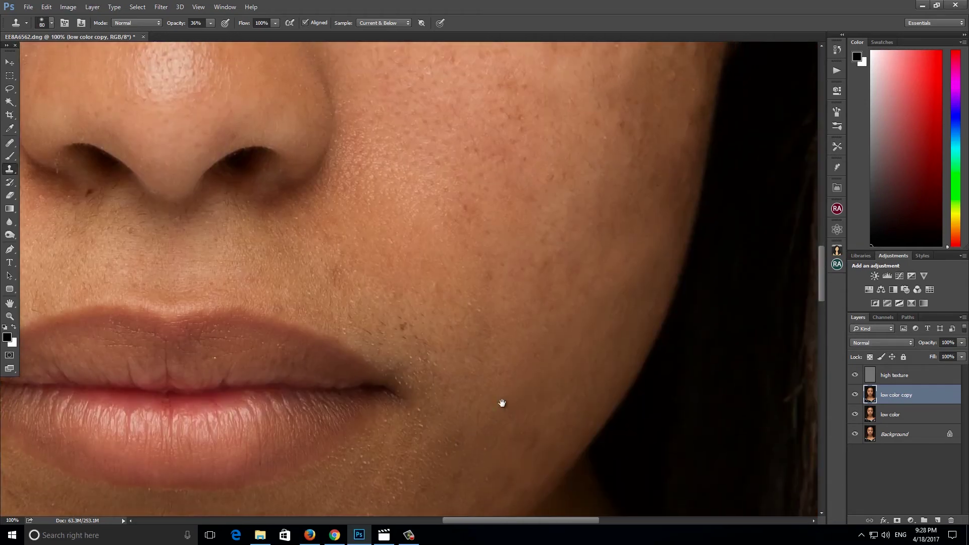
drag(578, 212, 367, 374)
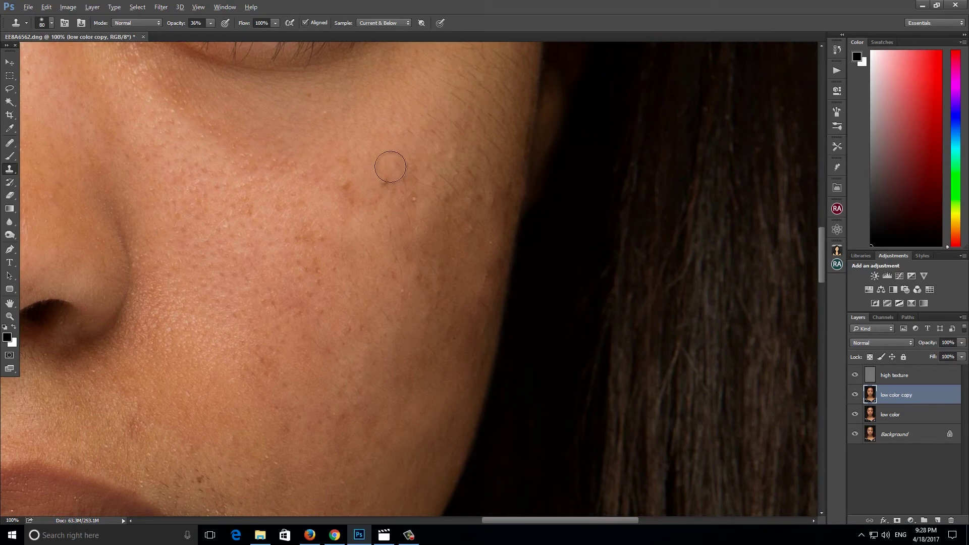
alt+click(329, 160)
click(346, 187)
click(456, 167)
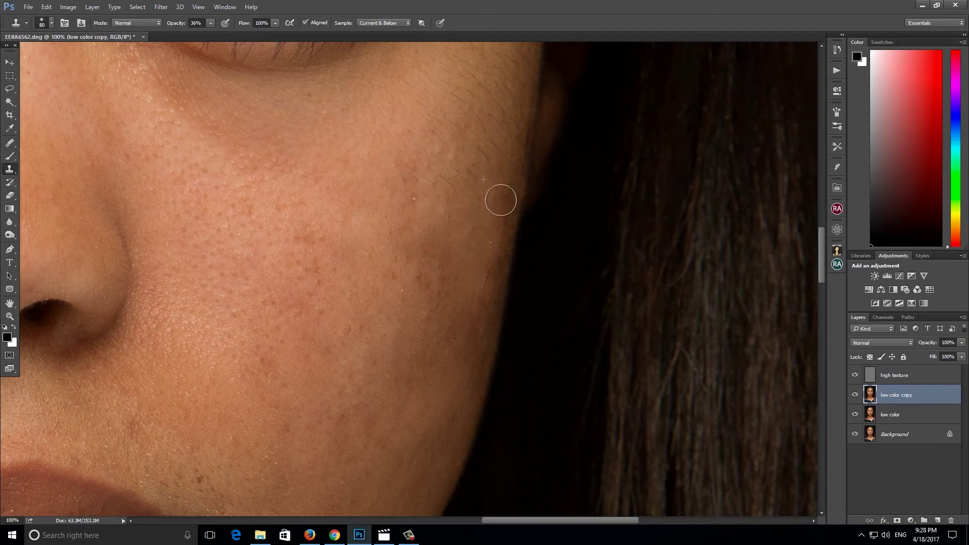
alt+click(468, 279)
click(449, 281)
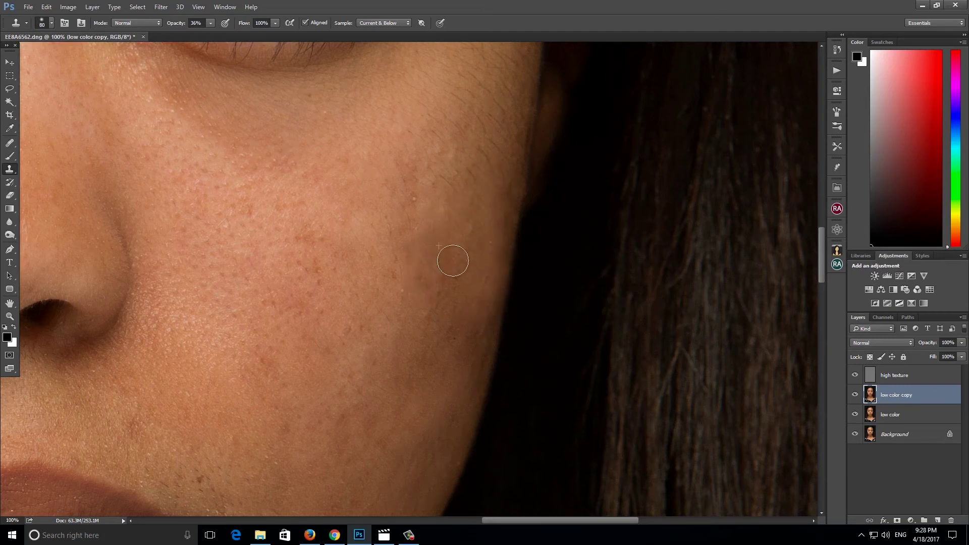
alt+click(306, 213)
click(311, 263)
Lighten the blotchy lower-cheek patch with a fresh sample, then pan up toward the forehead.
drag(323, 147, 283, 333)
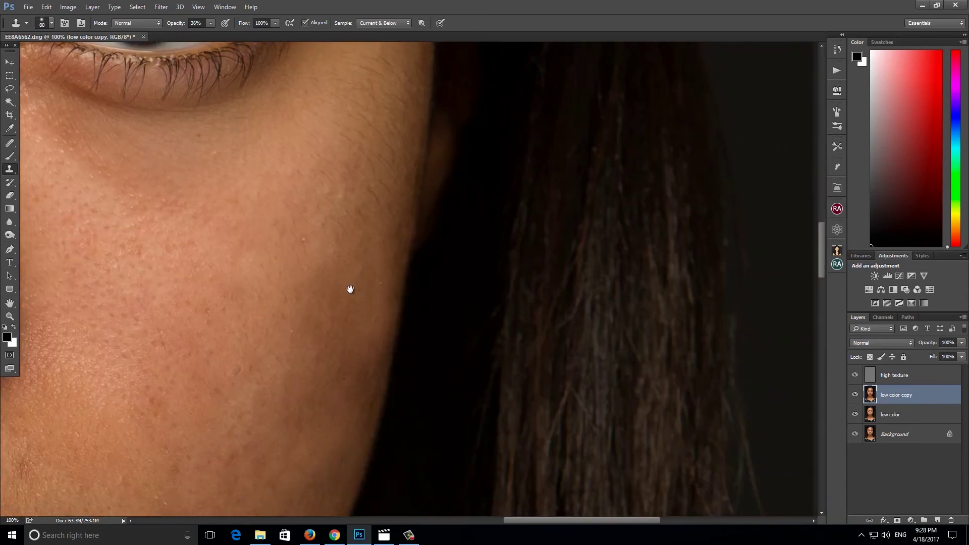
drag(352, 387, 350, 287)
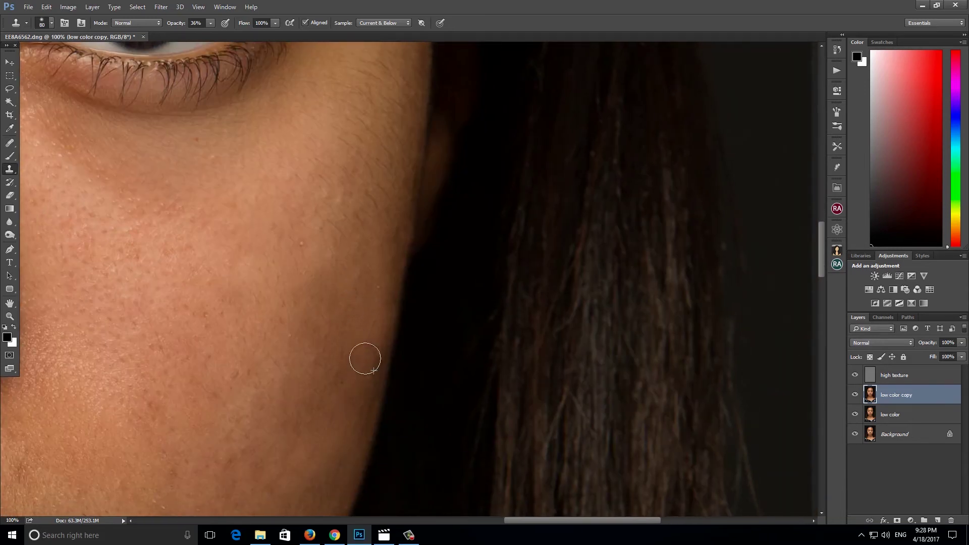
alt+click(377, 316)
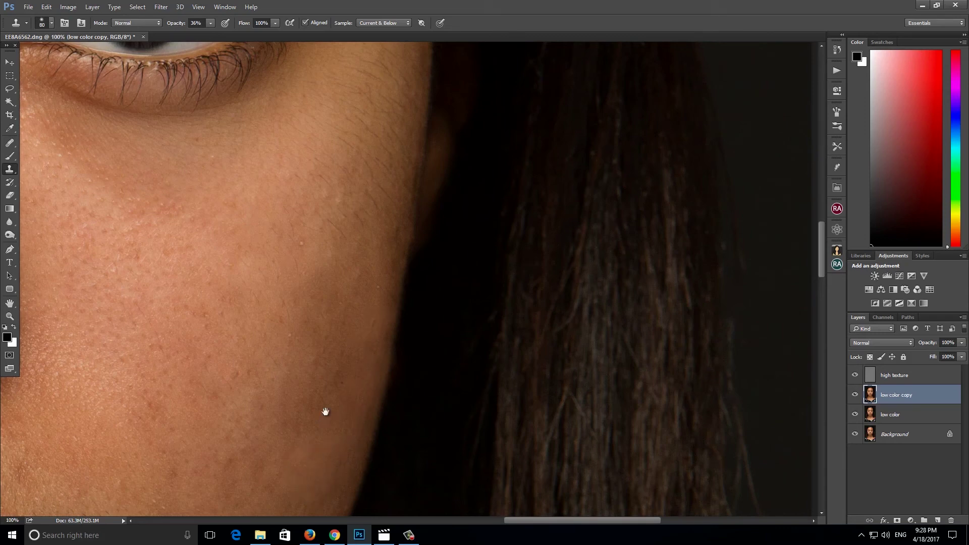
drag(325, 411, 381, 179)
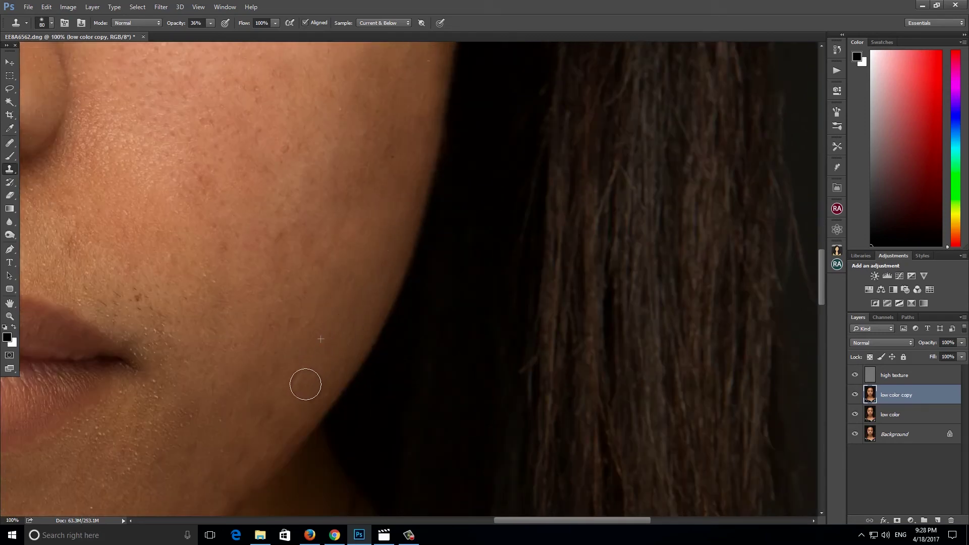
alt+click(280, 356)
drag(282, 313, 279, 204)
drag(258, 162, 362, 326)
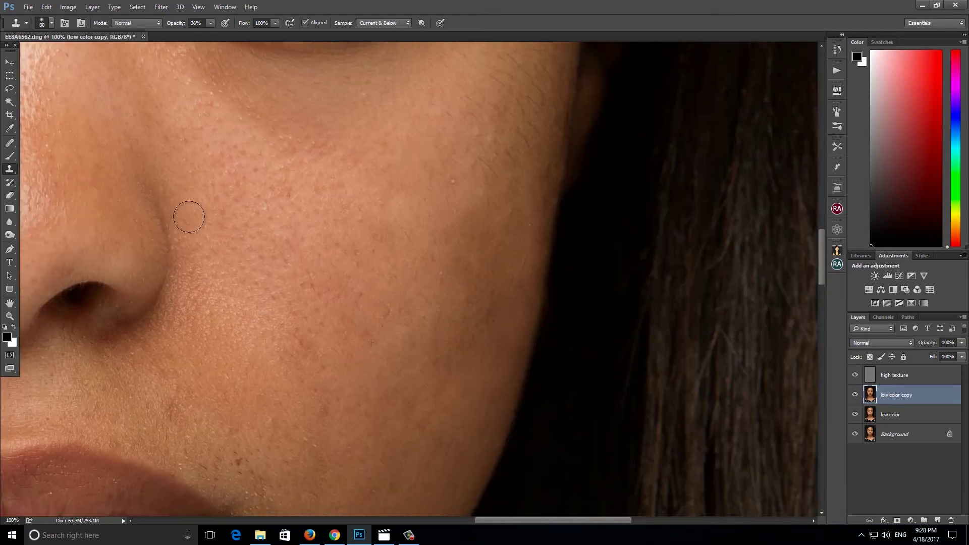
drag(189, 217, 244, 461)
mouse_move(237, 45)
mouse_down()
mouse_move(233, 258)
mouse_move(372, 487)
mouse_up()
mouse_move(440, 283)
mouse_down()
mouse_move(392, 325)
mouse_move(597, 231)
mouse_up()
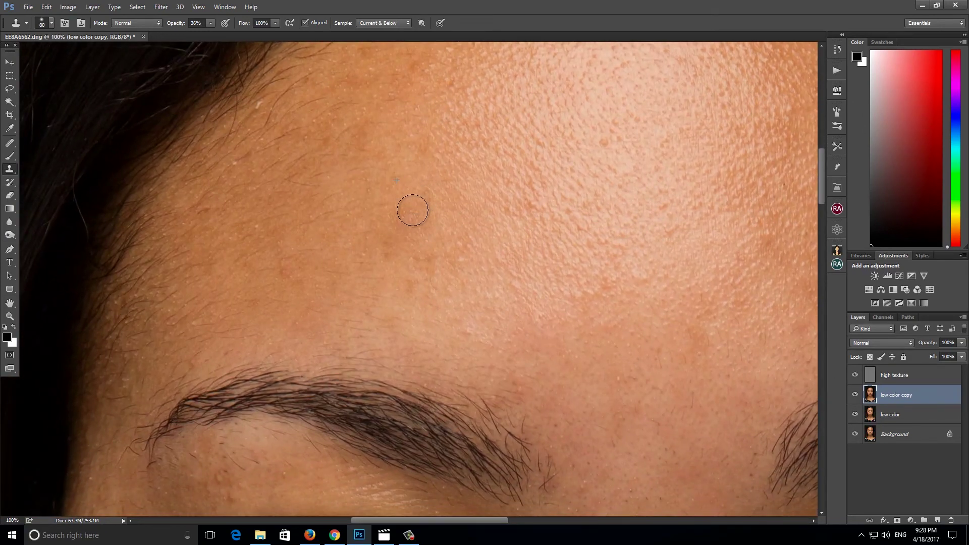
Clone over faint forehead spots and the raised bumps by the eye corner and brow tail.
drag(411, 260, 430, 251)
drag(384, 164, 410, 179)
drag(271, 264, 383, 147)
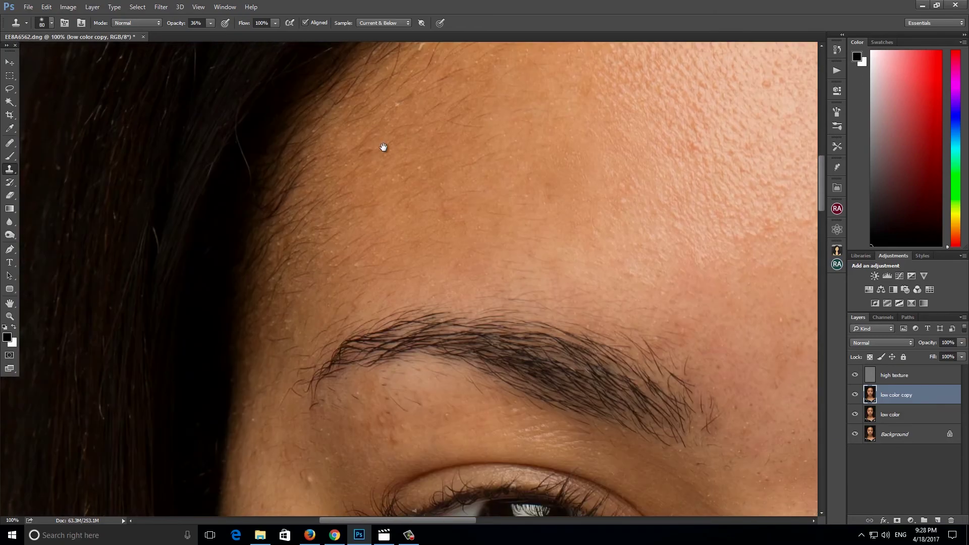
drag(286, 376, 322, 162)
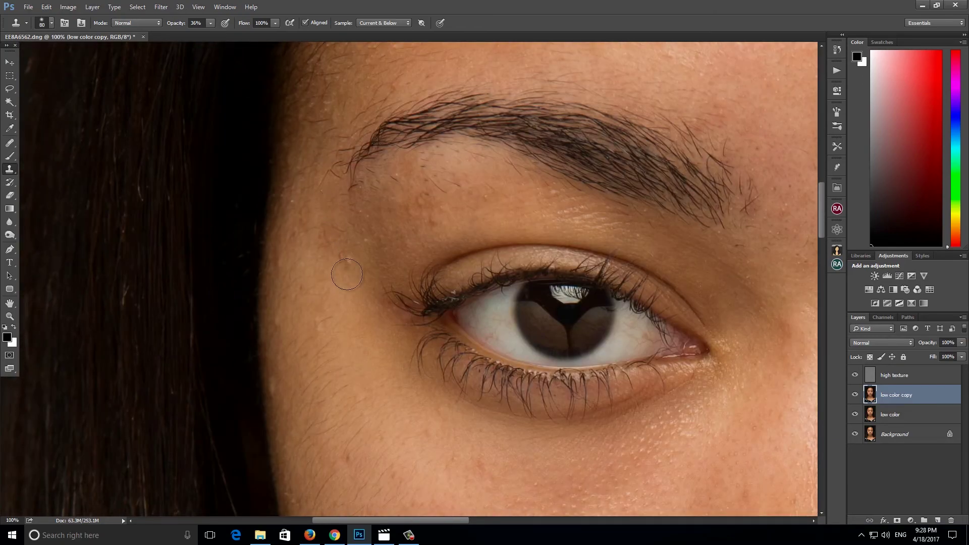
click(342, 254)
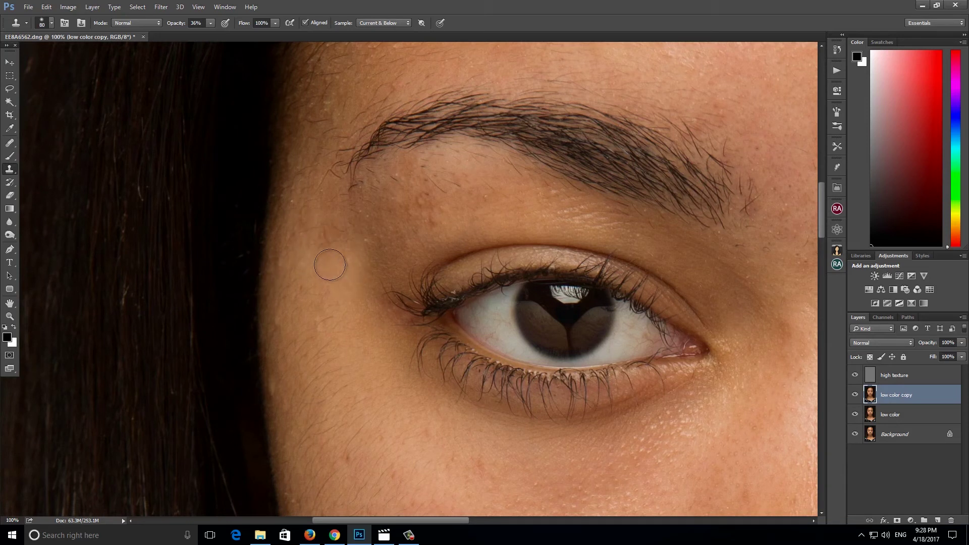
alt+click(320, 214)
drag(323, 222, 335, 184)
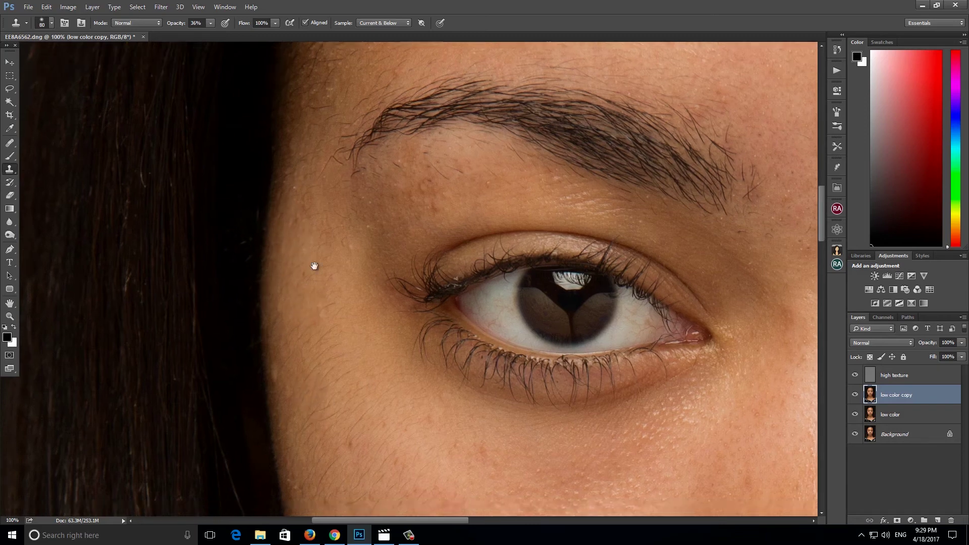
drag(316, 266, 331, 213)
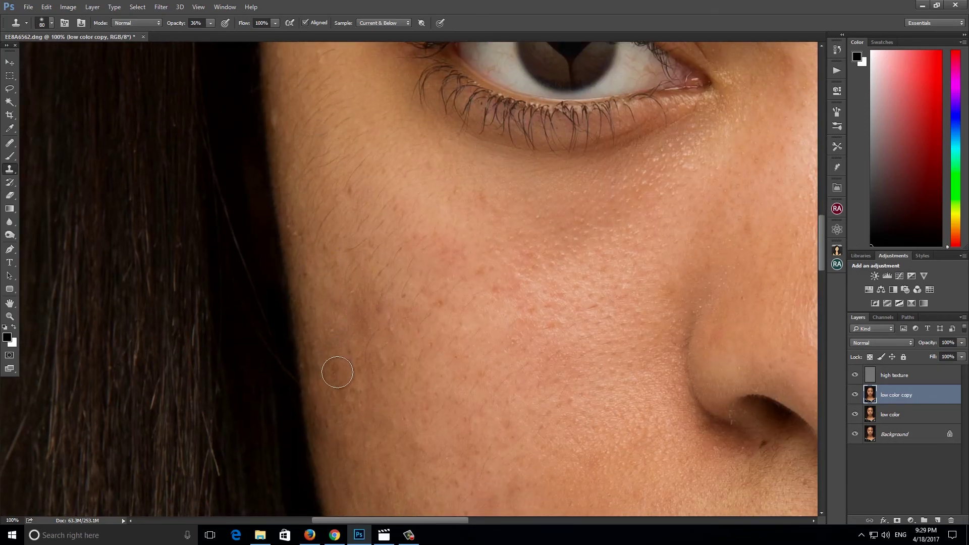
Dab out the cheek spots, the spot by the nostril crease, and the dark spot near the lip corner.
click(374, 283)
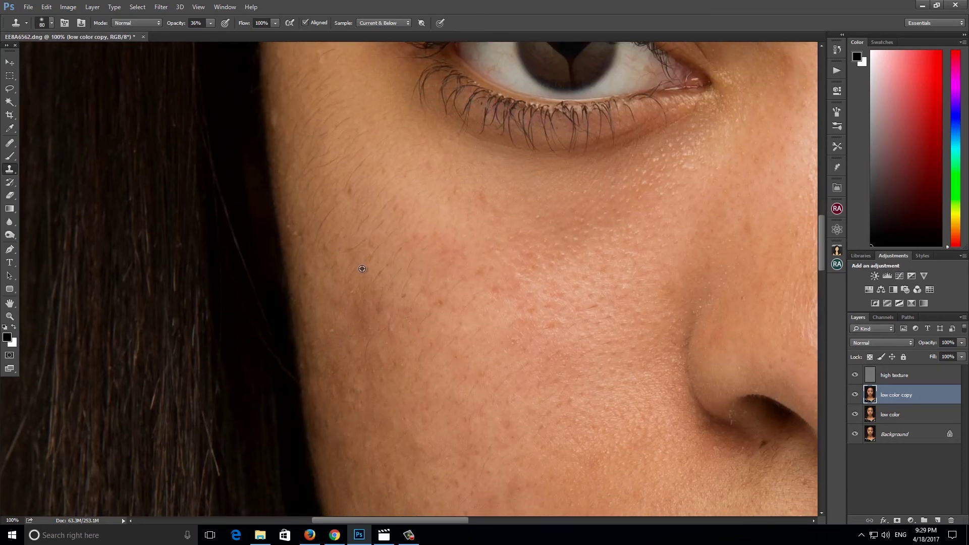
click(352, 309)
scroll(396, 255, down, 3)
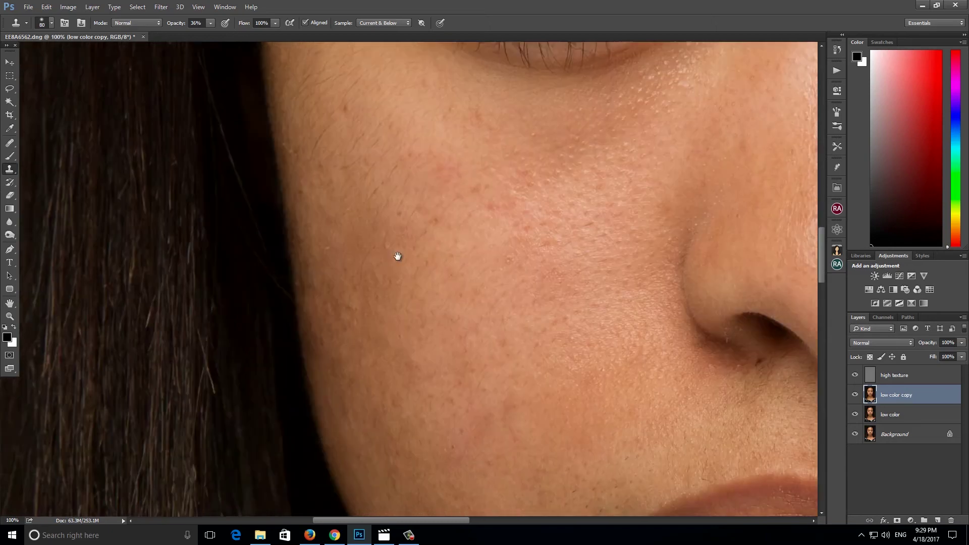
scroll(395, 255, down, 2)
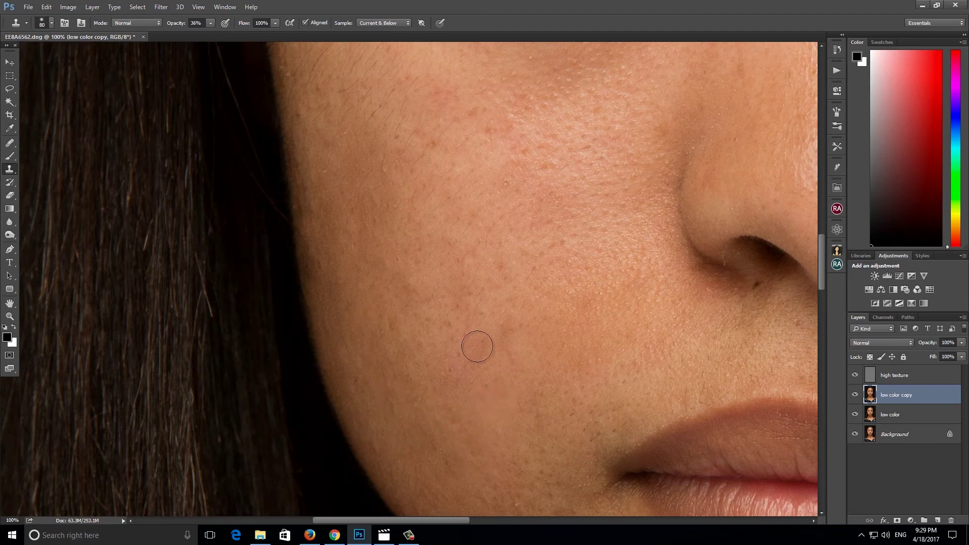
click(680, 289)
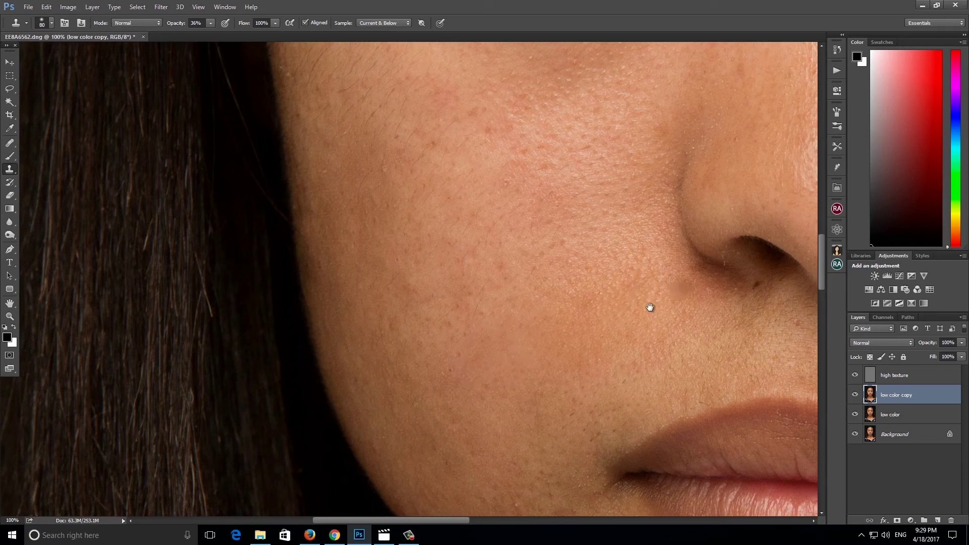
drag(650, 307, 346, 406)
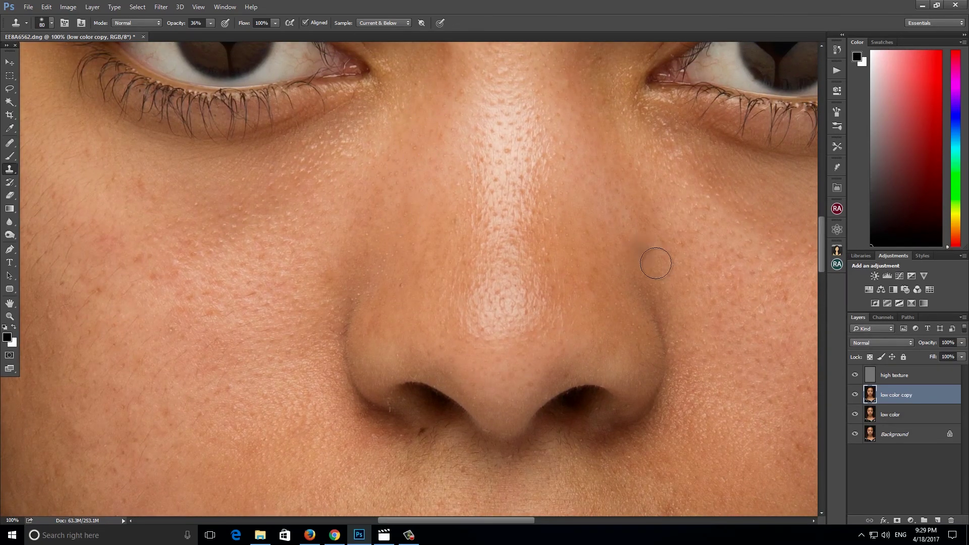
drag(625, 227, 491, 187)
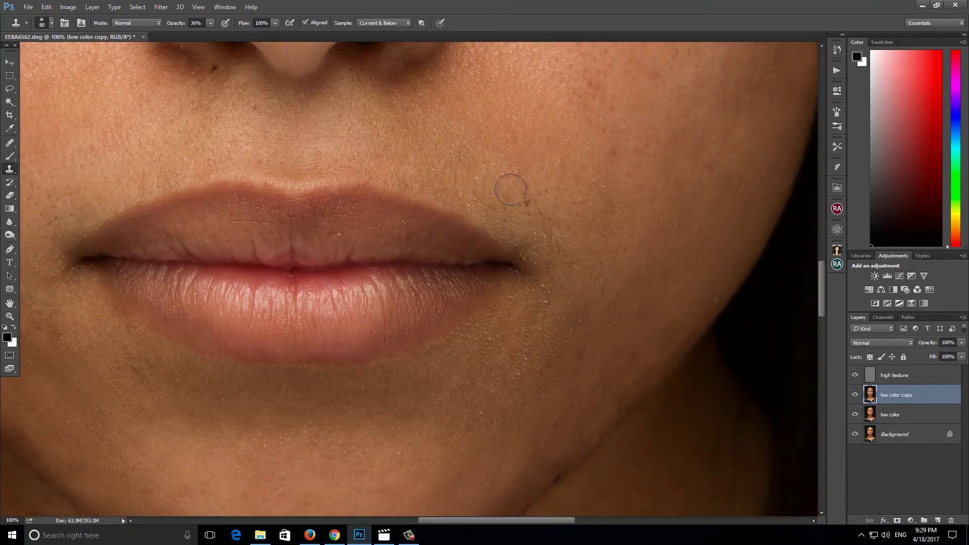
mouse_move(510, 189)
mouse_down()
mouse_move(519, 206)
mouse_move(530, 195)
mouse_up()
scroll(592, 181, up, 3)
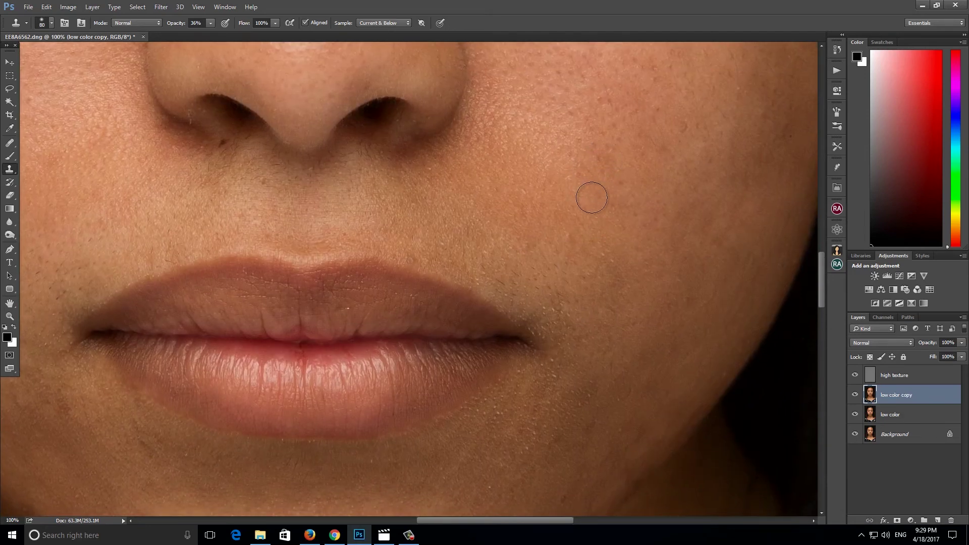
key(ctrl+minus)
key(ctrl+minus)
key(ctrl+minus)
key(ctrl+minus)
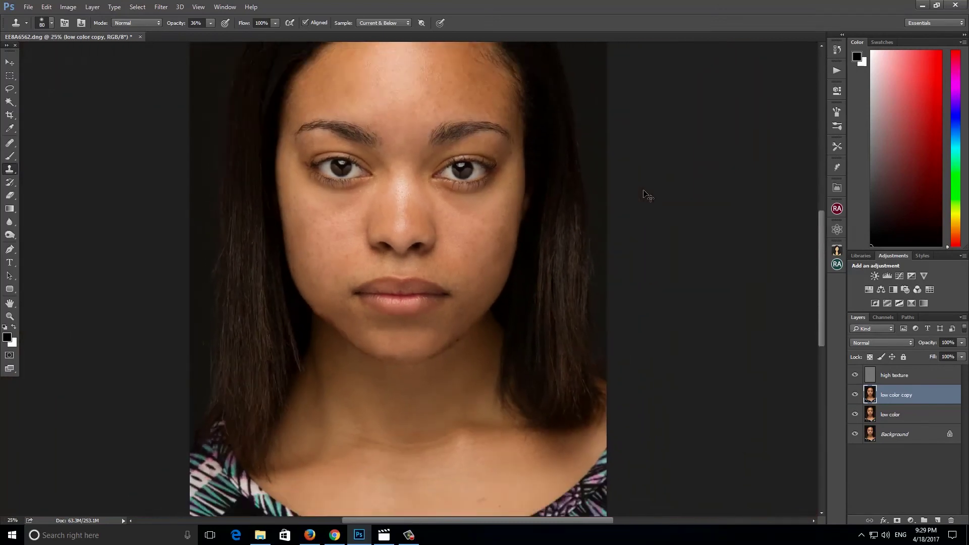
key(ctrl+minus)
key(ctrl+minus)
key(ctrl+minus)
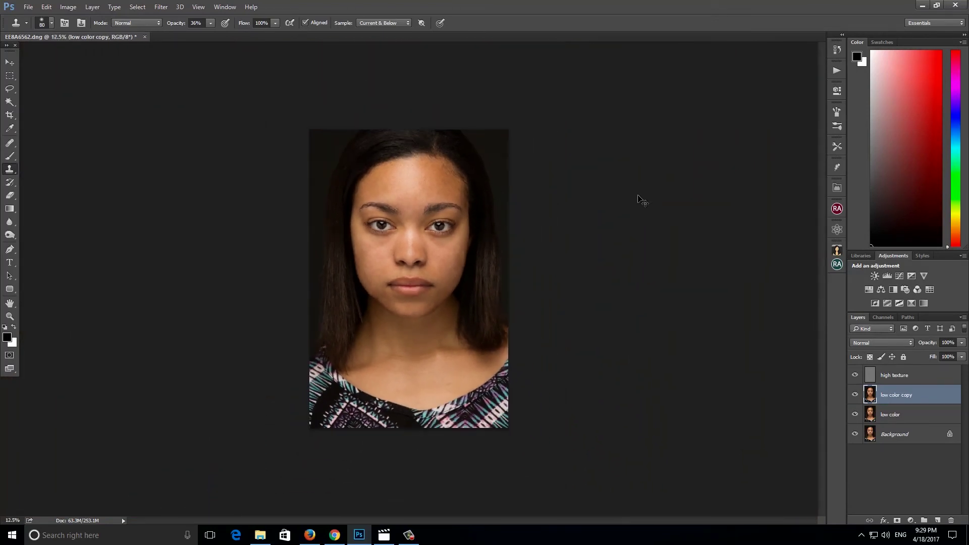
key(ctrl+plus)
key(ctrl+plus)
key(ctrl+plus)
key(ctrl+plus)
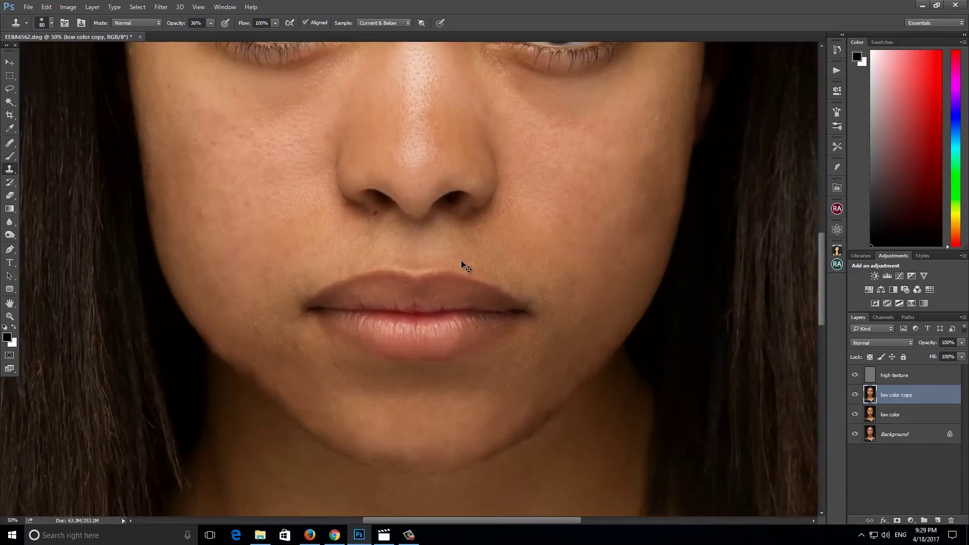
key(ctrl+plus)
key(ctrl+plus)
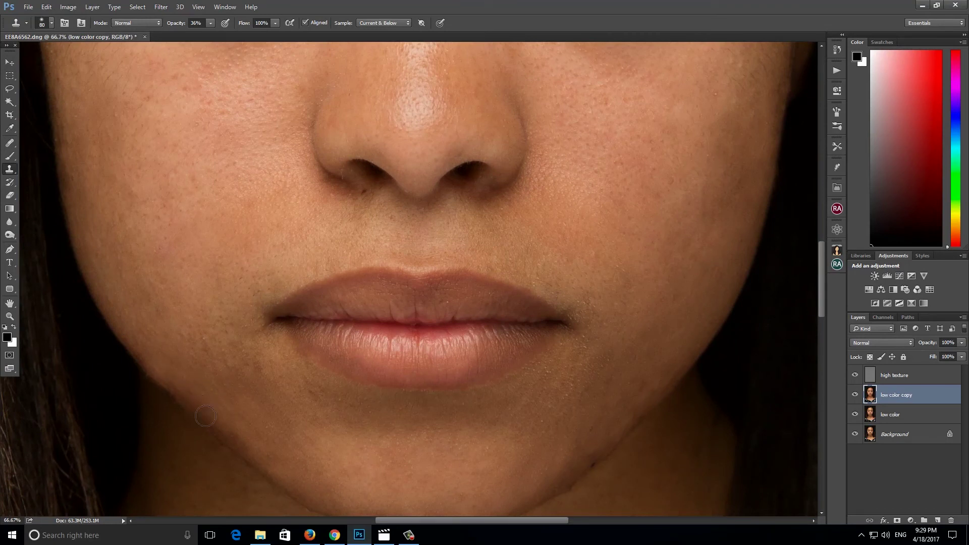
Sample clean skin and smooth the dark blotches along the jawline and chin.
alt+click(191, 373)
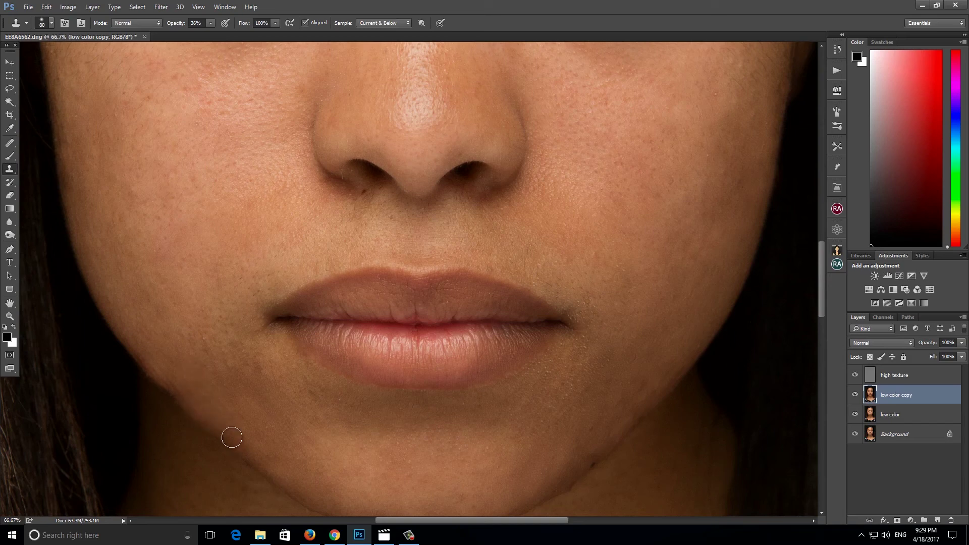
drag(260, 458, 275, 472)
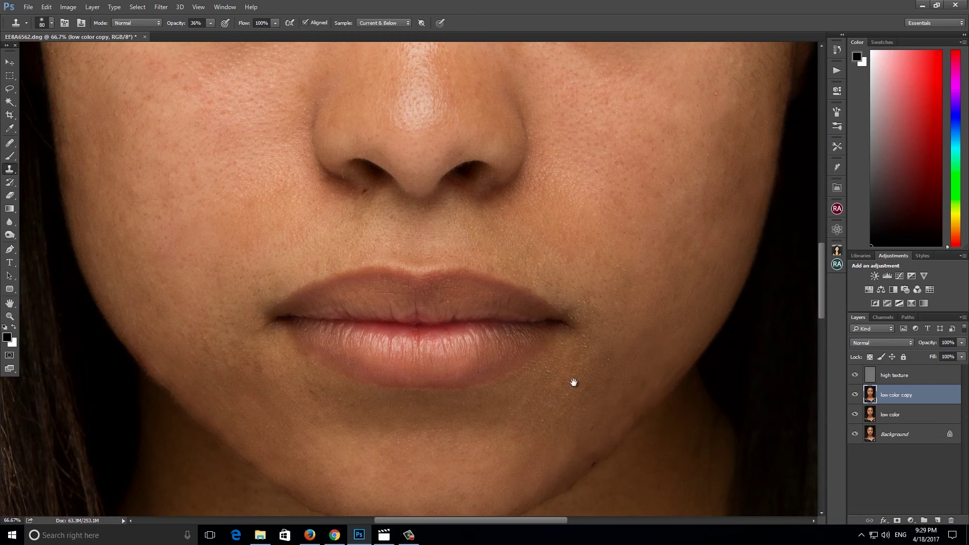
scroll(565, 374, down, 3)
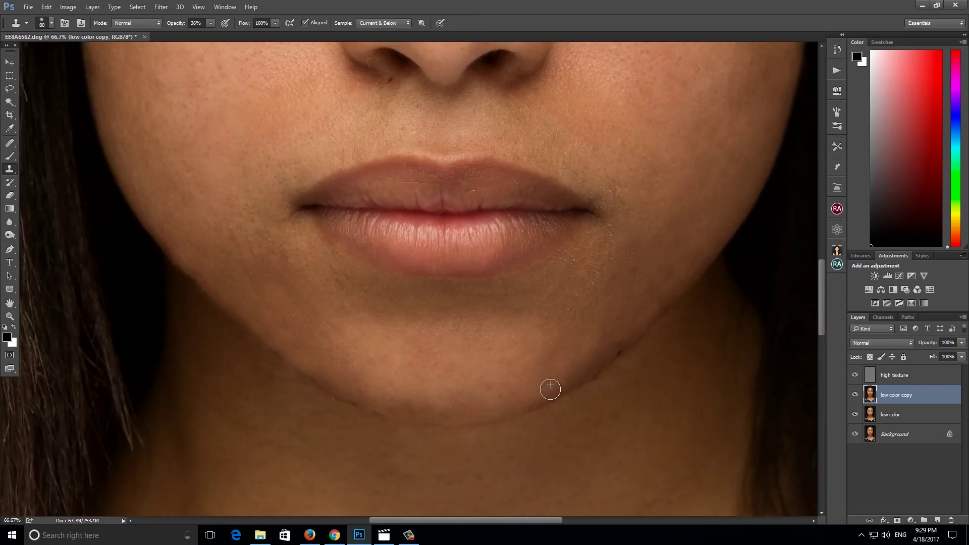
drag(540, 392, 585, 373)
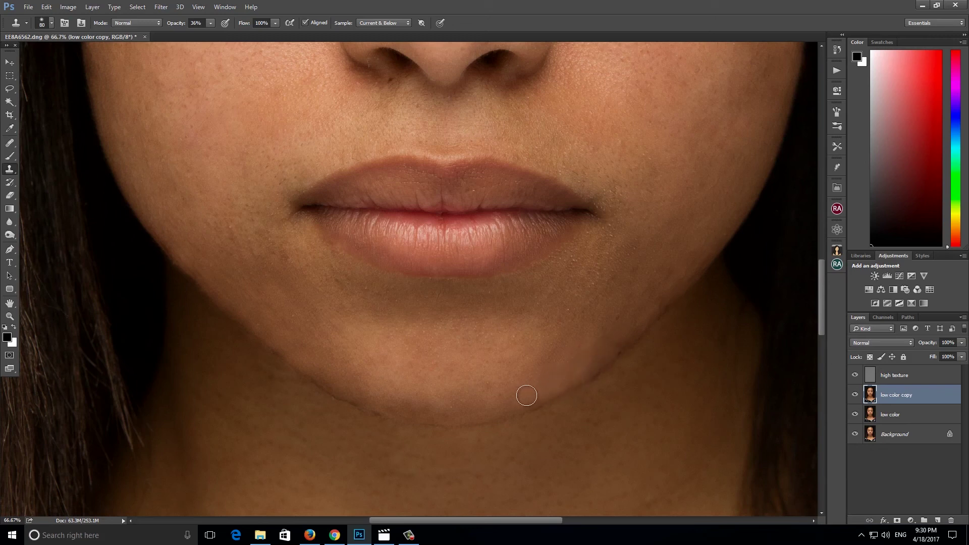
drag(585, 357, 605, 347)
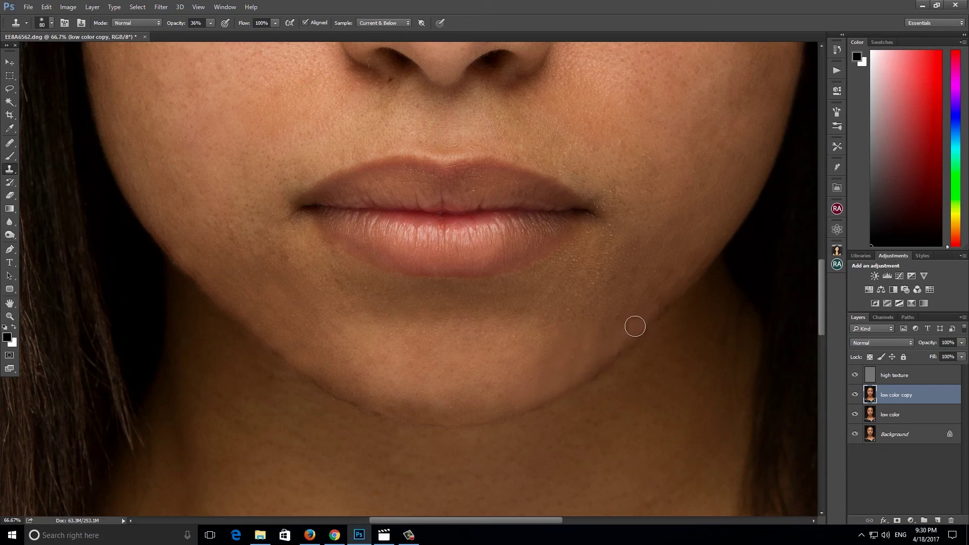
mouse_move(686, 267)
mouse_down()
mouse_move(738, 203)
mouse_move(607, 312)
mouse_up()
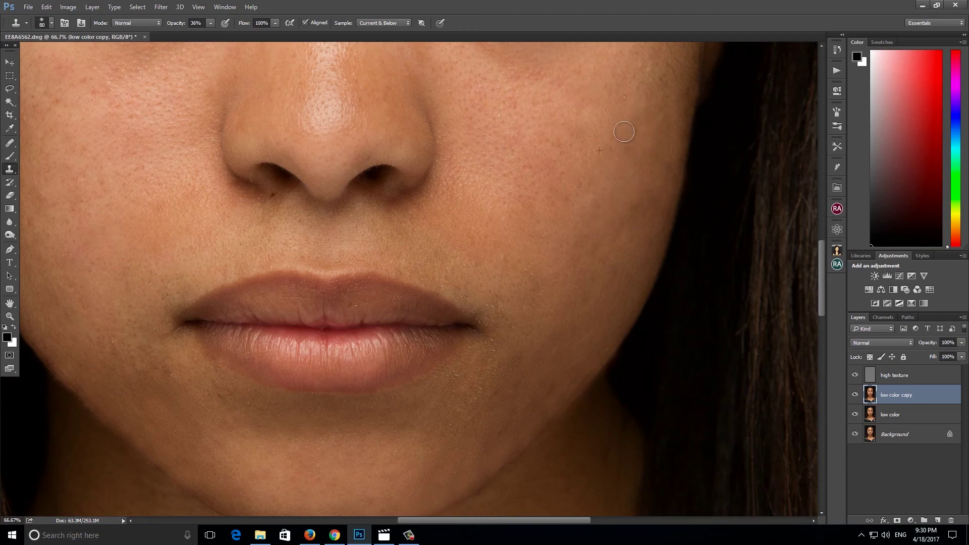
Blend out the spots on the upper cheek and the cheek below the eye.
drag(623, 131, 644, 182)
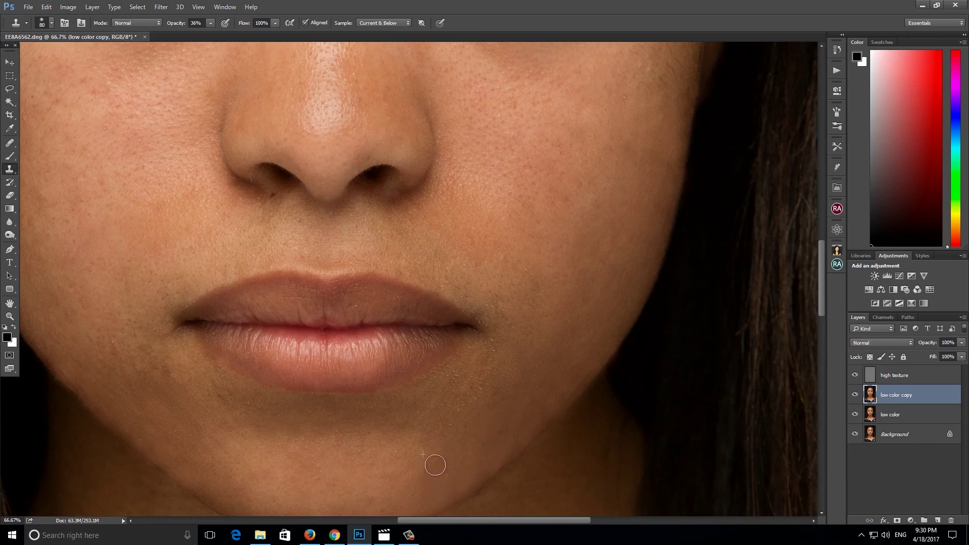
drag(356, 301, 573, 437)
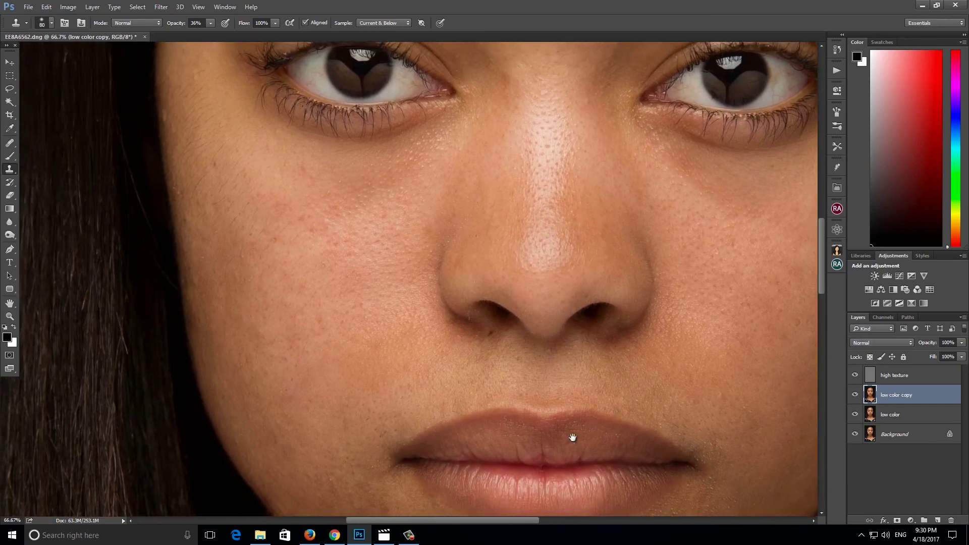
drag(304, 298, 389, 379)
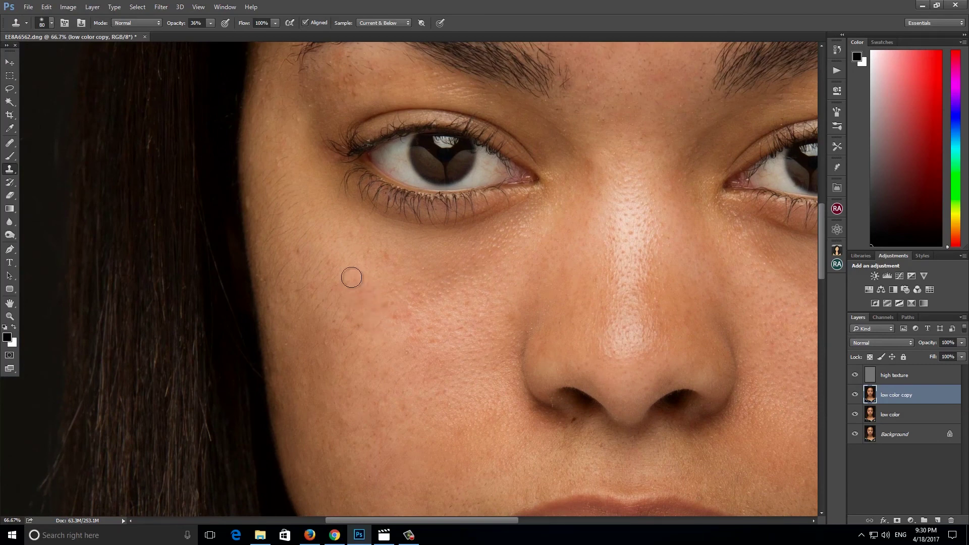
drag(351, 274, 400, 282)
Zoom out, then hide the high texture and low color copy layers and show them again for a before/after comparison.
key(ctrl+minus)
key(ctrl+minus)
key(ctrl+minus)
key(ctrl+minus)
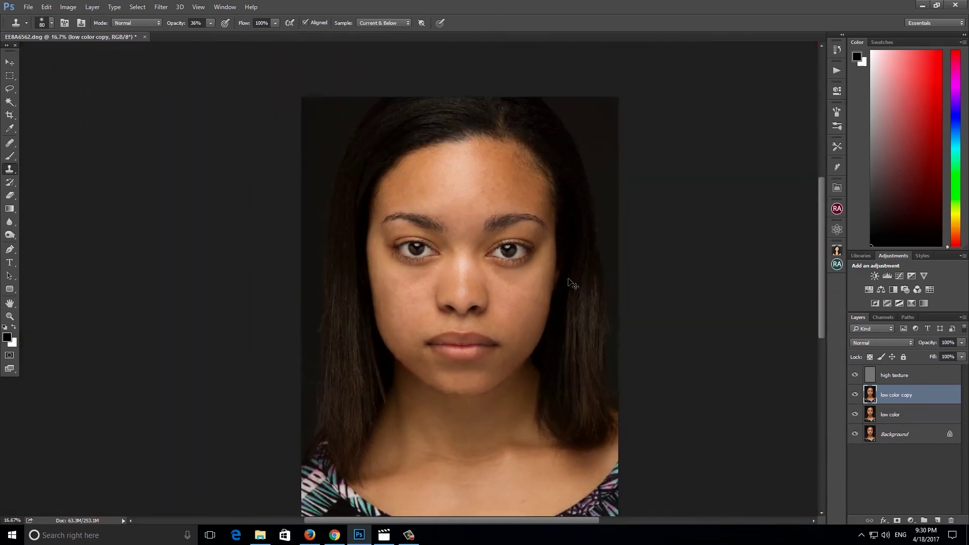
key(ctrl+minus)
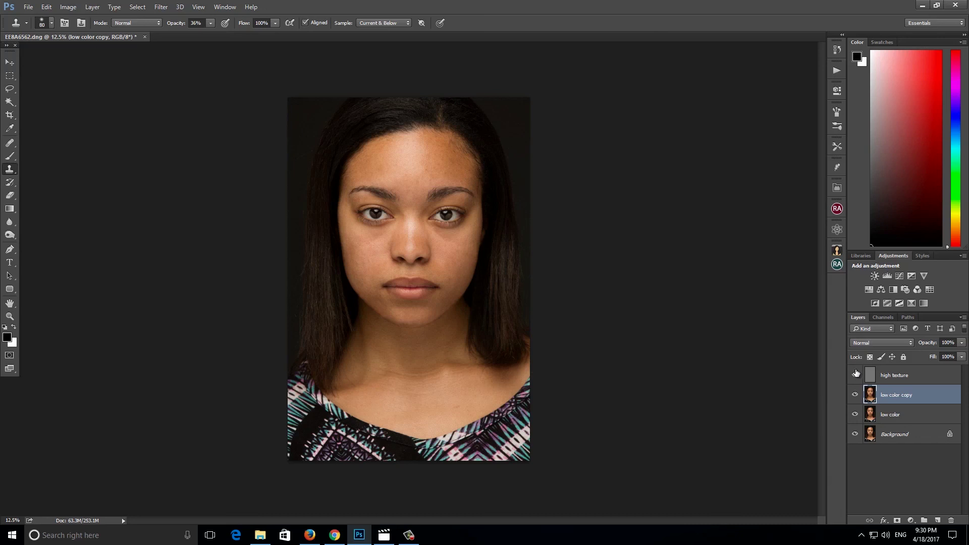
click(856, 374)
click(855, 394)
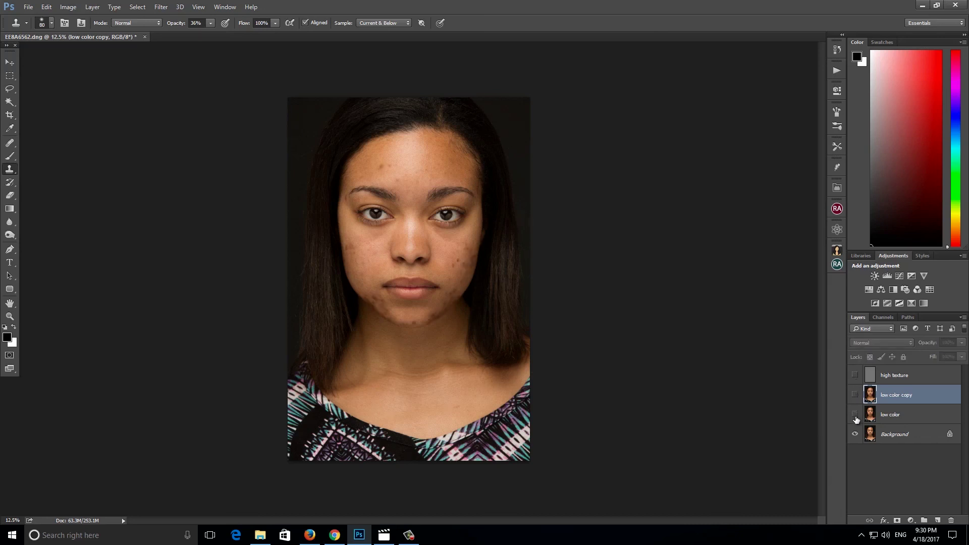
click(855, 375)
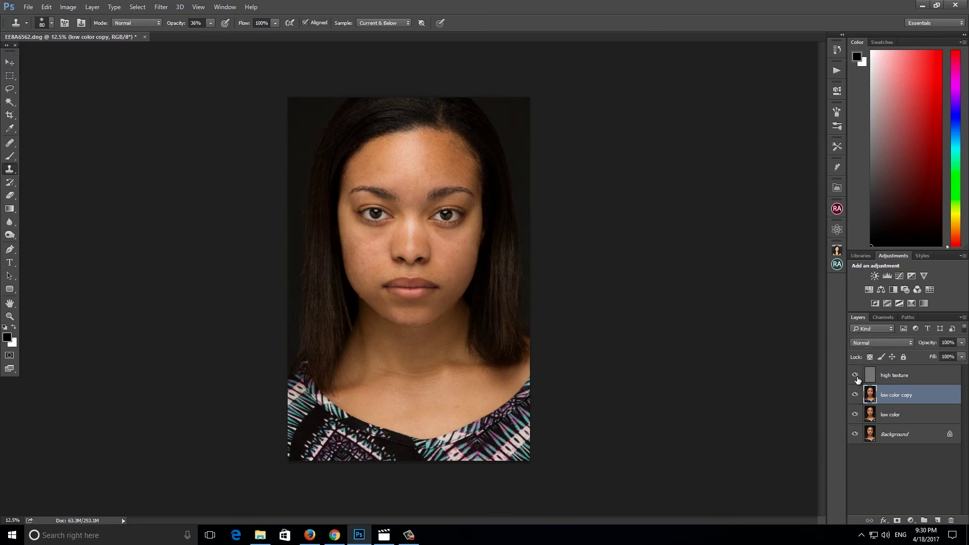